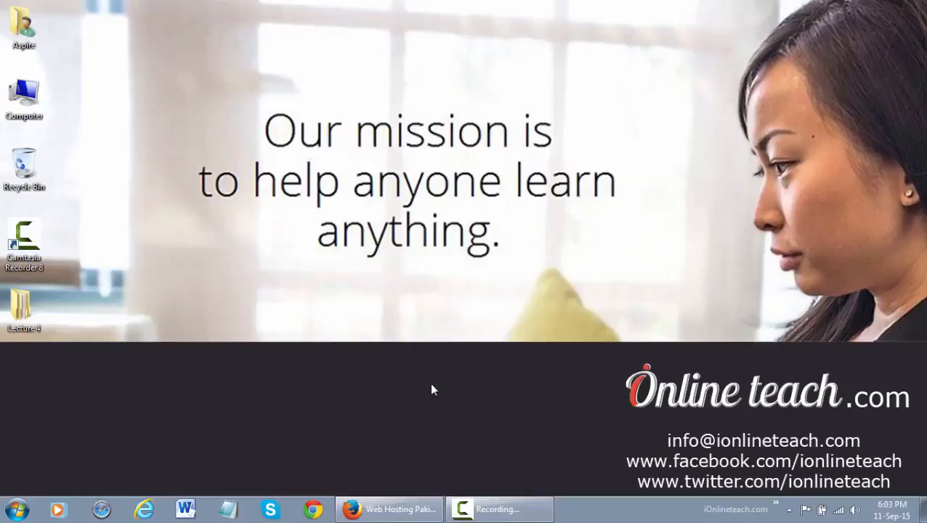
Step: Restore the Firefox window showing the HosterPK web hosting homepage from the taskbar
left_click(389, 510)
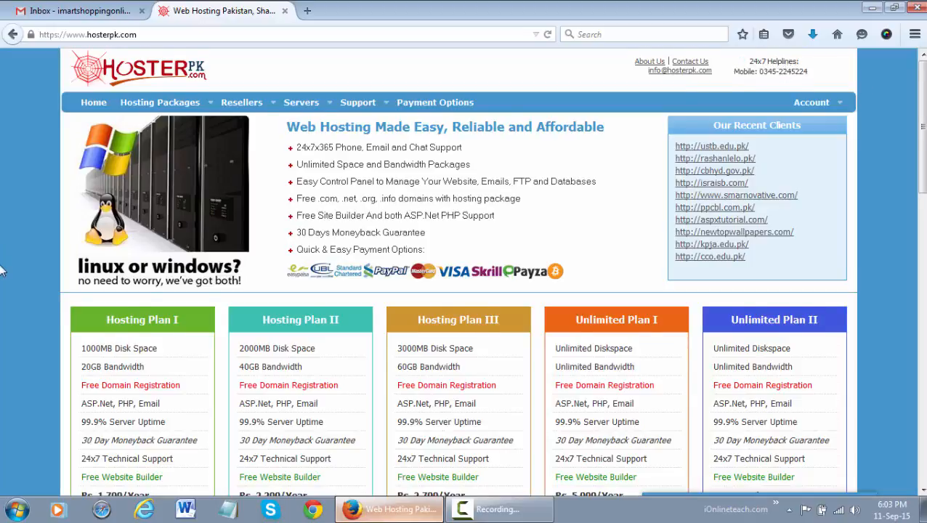
Step: Scroll down to show Hosting Plans I–III and Unlimited Plans I and II with their yearly prices
scroll(3, 270, "down", 5)
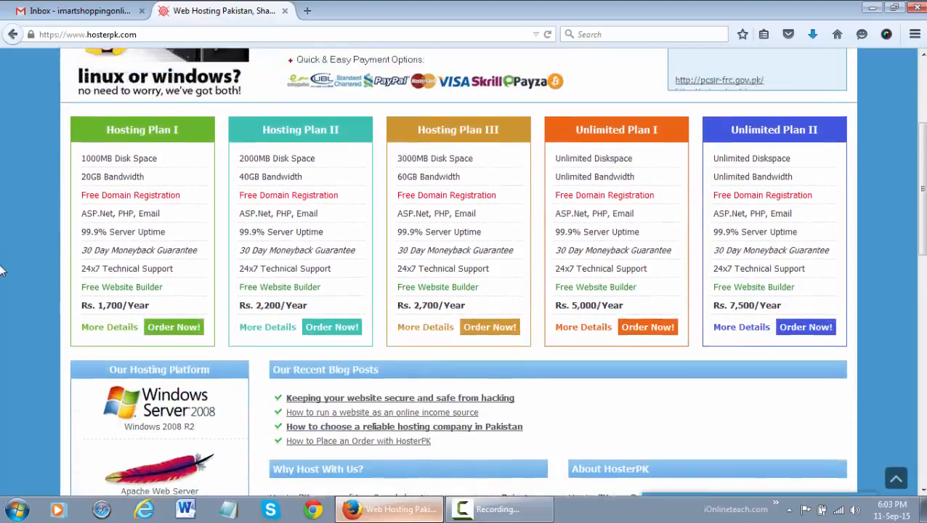
scroll(2, 270, "up", 1)
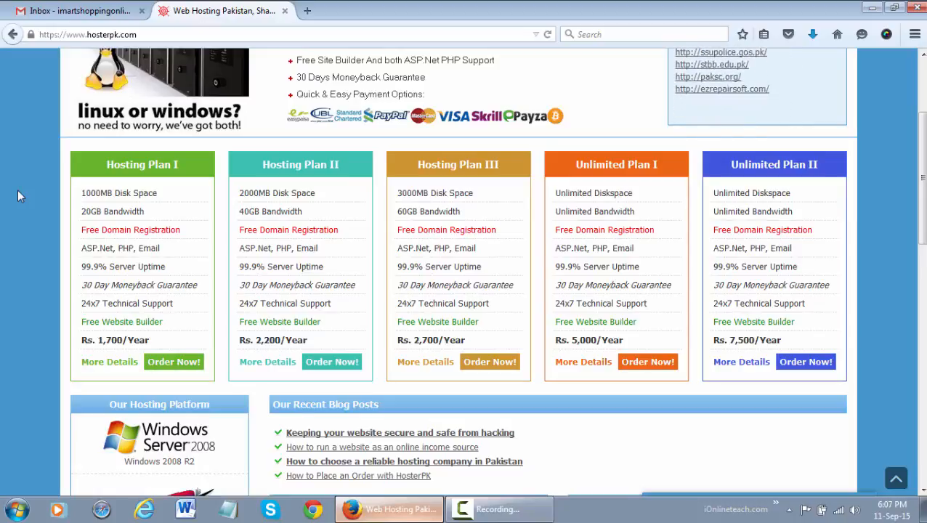
double_click(142, 284)
left_click(2, 285)
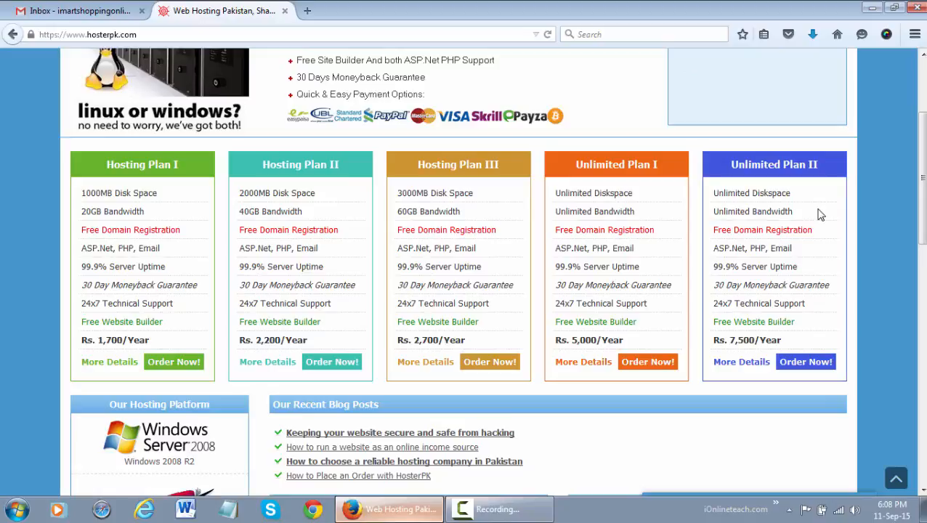
left_click_drag(800, 343, 715, 339)
left_click(809, 341)
Step: Go to Account > Register, then log out through the client area's Hello menu
scroll(854, 325, "up", 3)
mouse_move(831, 114)
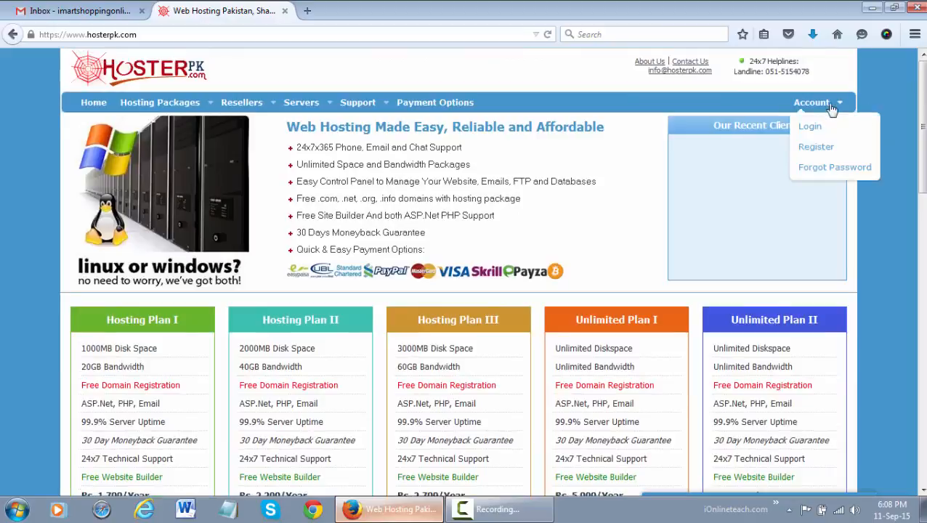
left_click(816, 147)
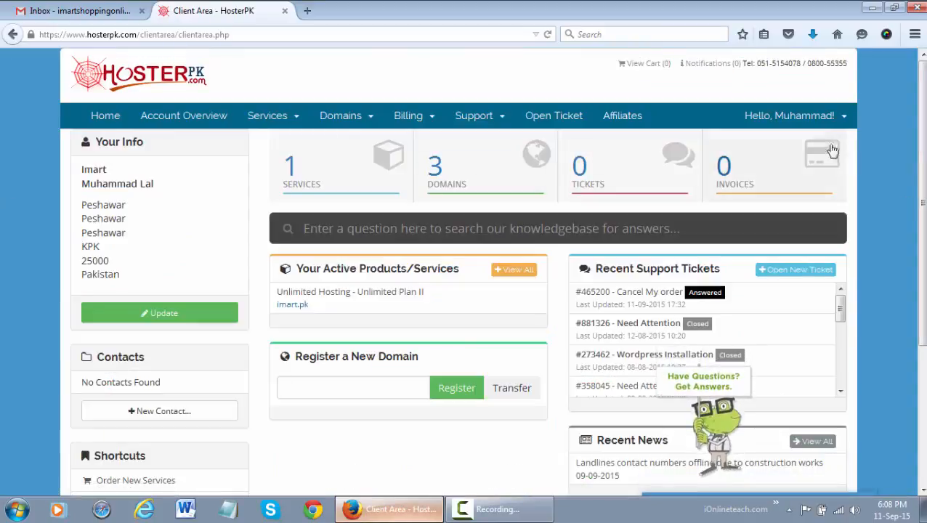
left_click(823, 117)
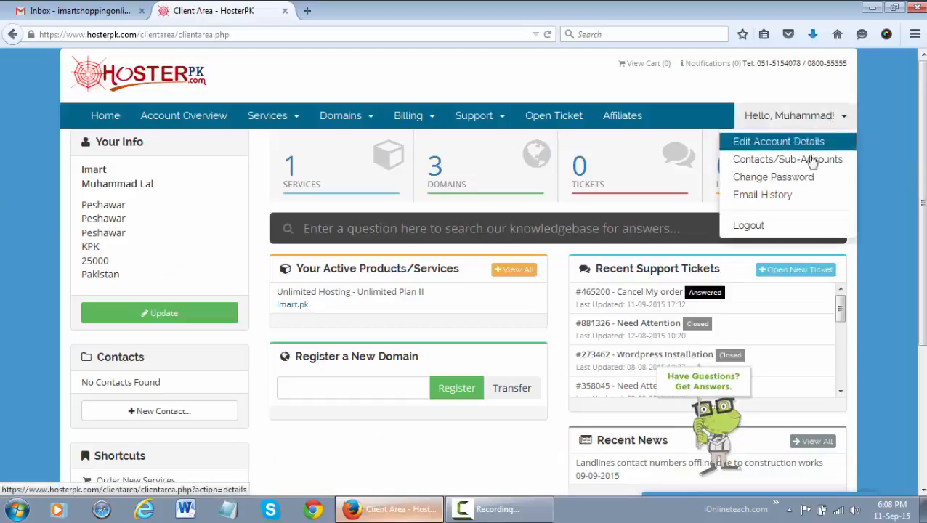
left_click(770, 228)
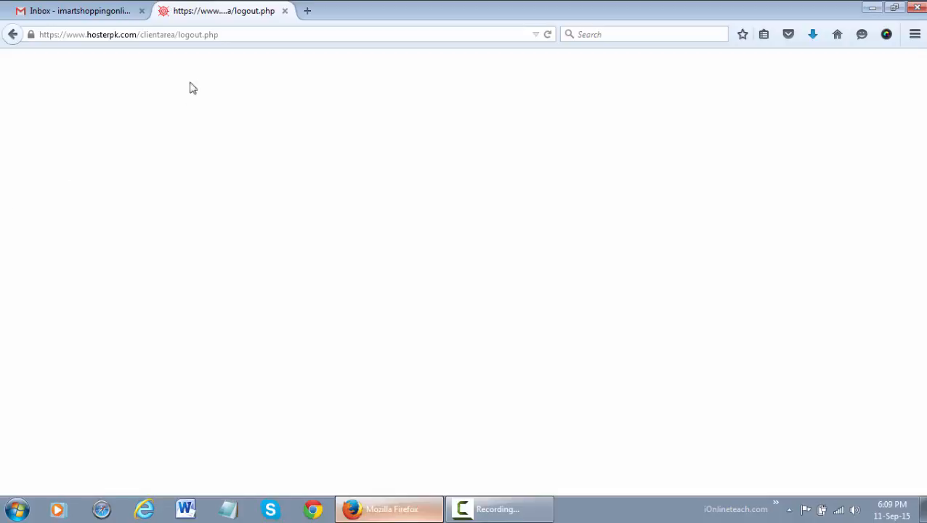
left_click(221, 34)
key("End")
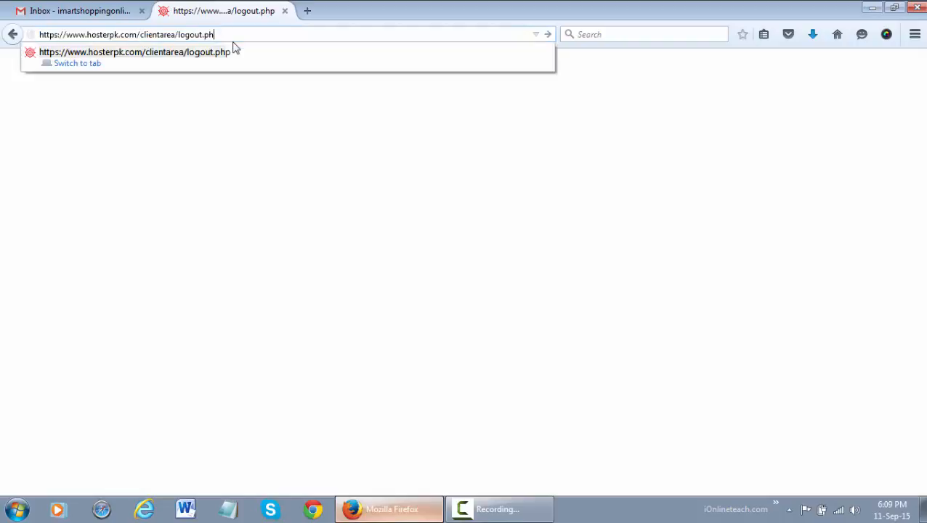
key("BackSpace")
key("BackSpace")
key("BackSpace")
key("BackSpace")
key("BackSpace")
key("BackSpace")
key("BackSpace")
key("BackSpace")
key("BackSpace")
key("BackSpace")
key("BackSpace")
key("BackSpace")
key("BackSpace")
key("BackSpace")
key("BackSpace")
key("BackSpace")
key("BackSpace")
key("BackSpace")
key("BackSpace")
key("BackSpace")
key("BackSpace")
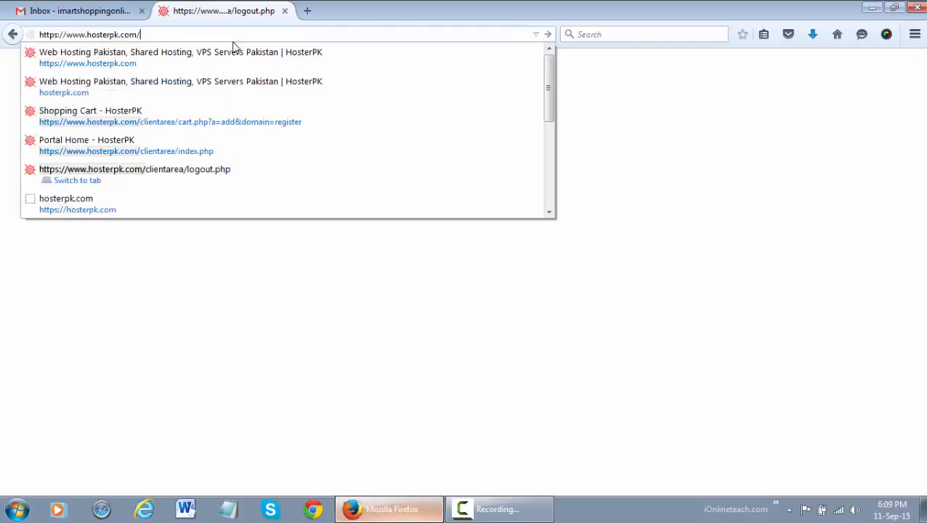
key("Return")
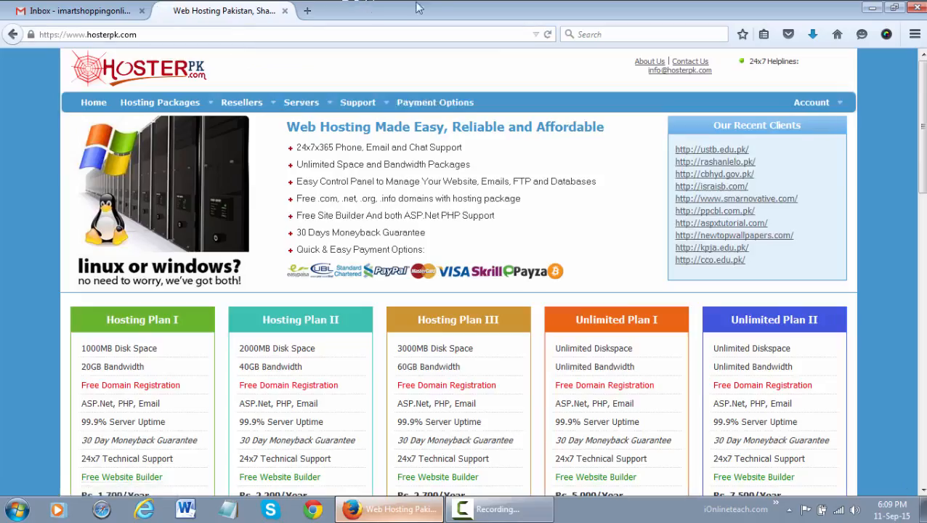
mouse_move(814, 103)
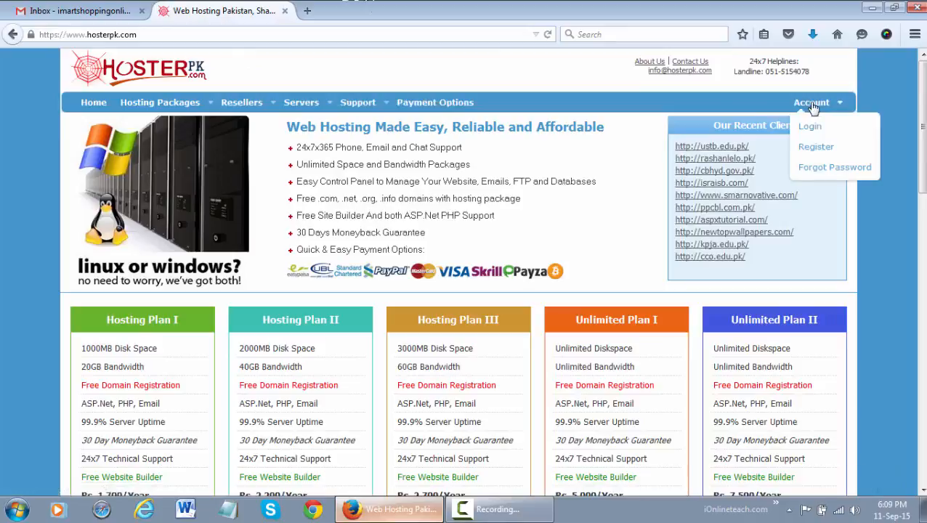
left_click(816, 146)
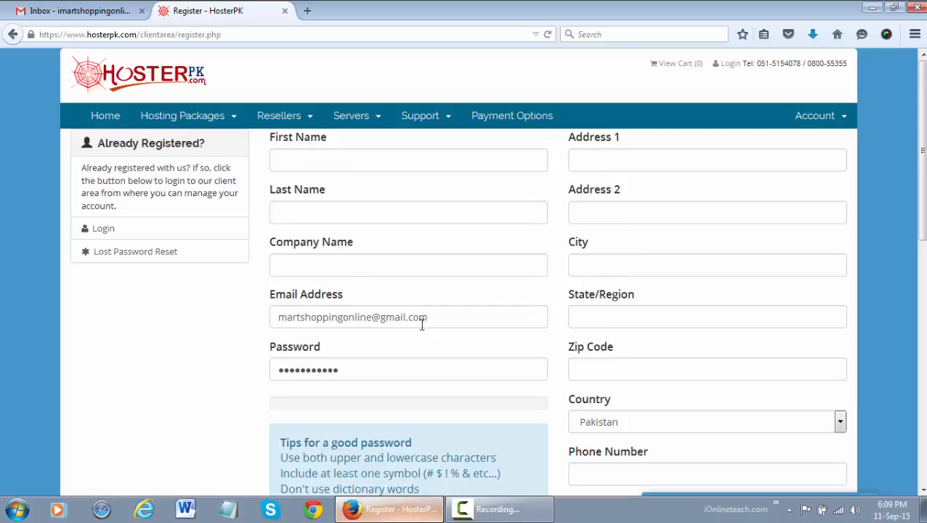
scroll(145, 298, "down", 3)
left_click(349, 214)
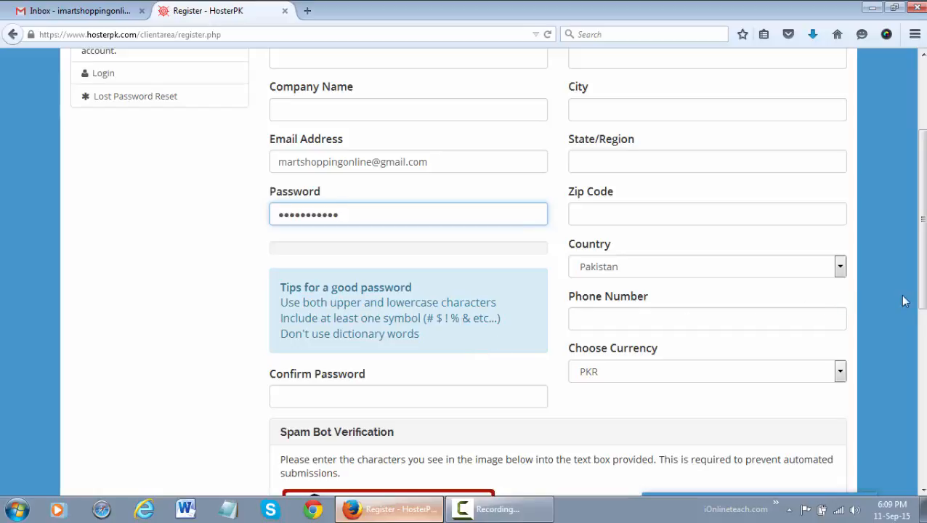
scroll(900, 295, "down", 3)
left_click(776, 218)
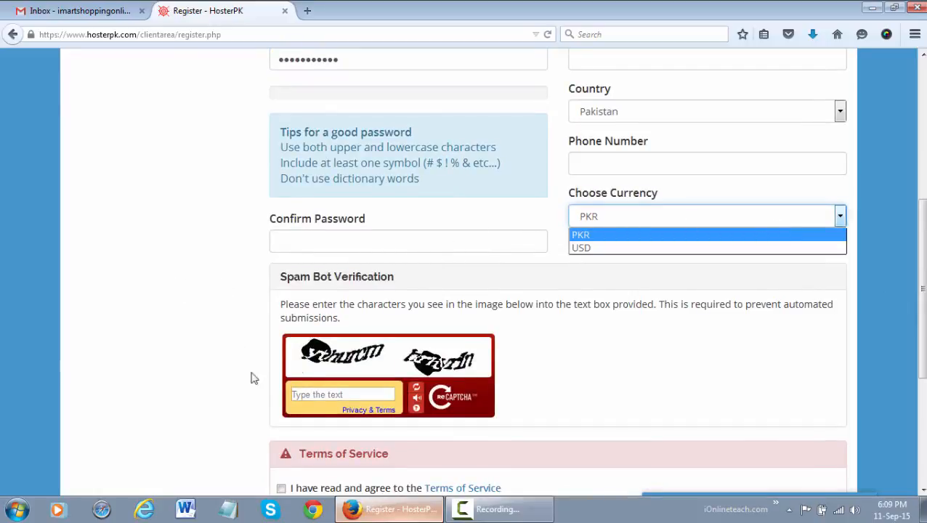
scroll(49, 335, "down", 2)
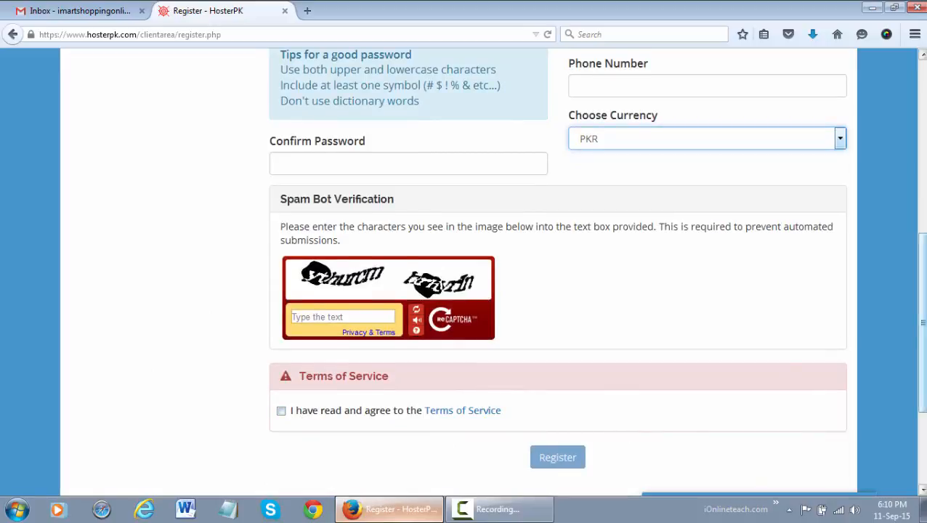
scroll(693, 416, "up", 5)
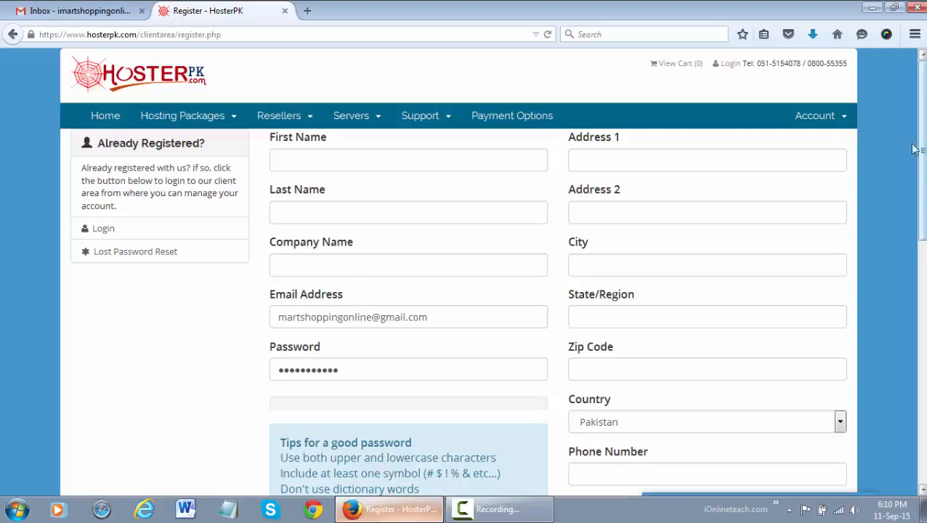
left_click(174, 77)
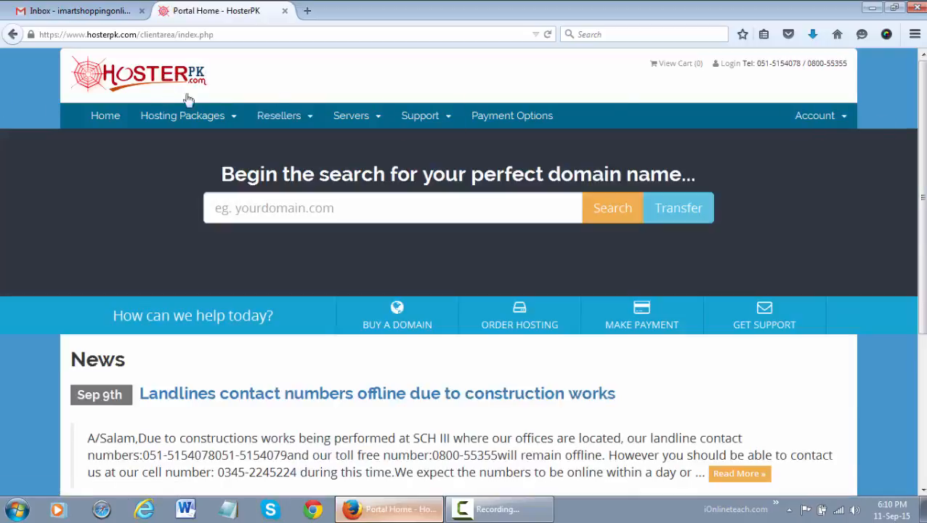
left_click(122, 85)
left_click_drag(142, 34, 480, 47)
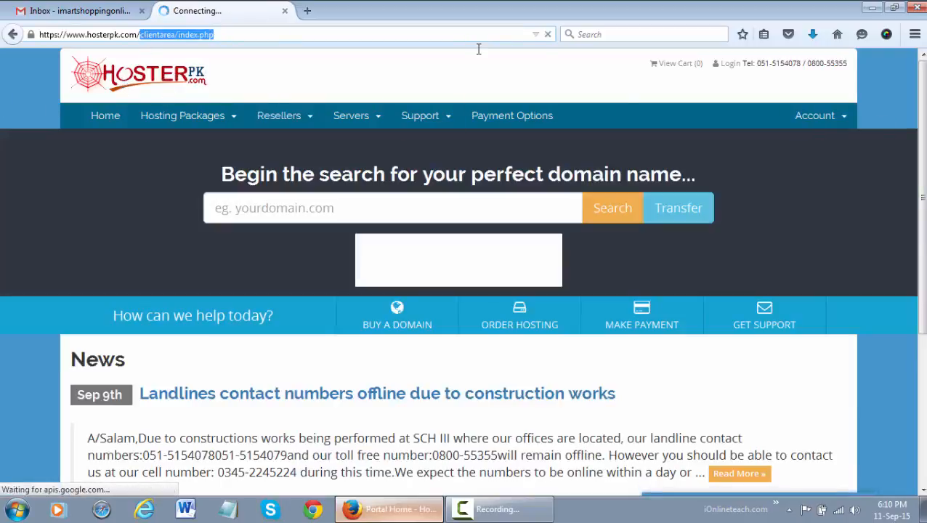
key("BackSpace")
key("Return")
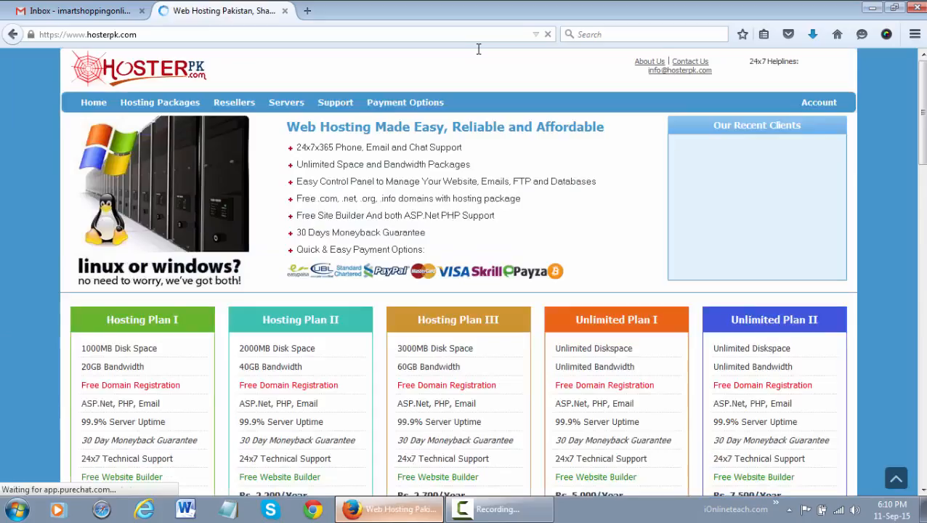
left_click(829, 106)
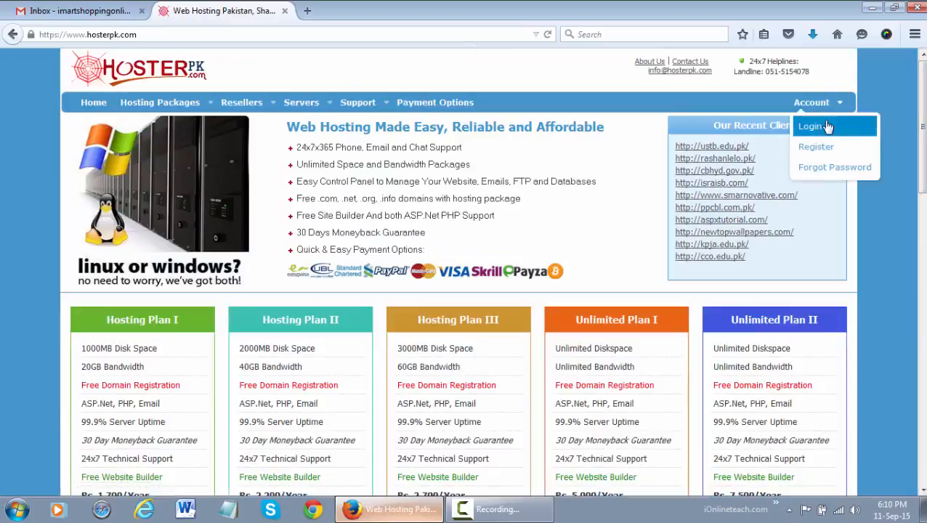
Step: Log in to the client area after fixing the email address in the Email Address field
left_click(810, 126)
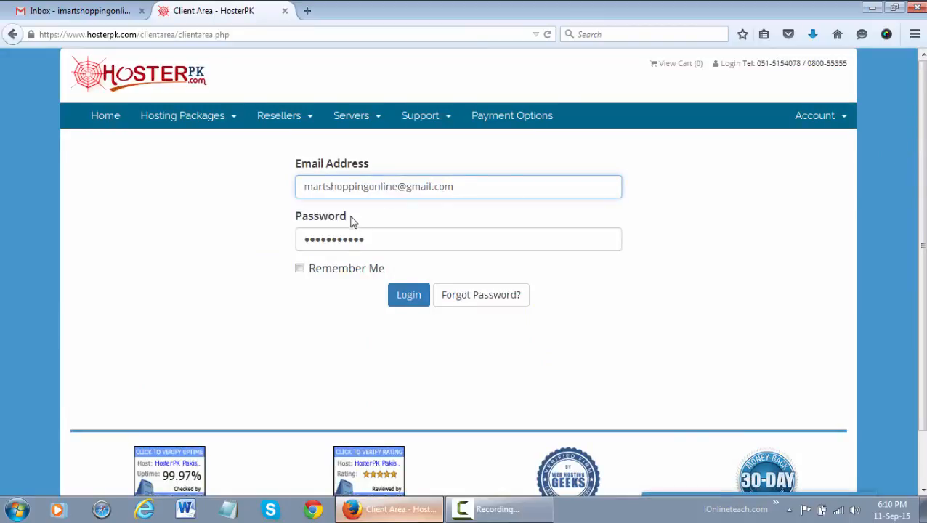
left_click(402, 295)
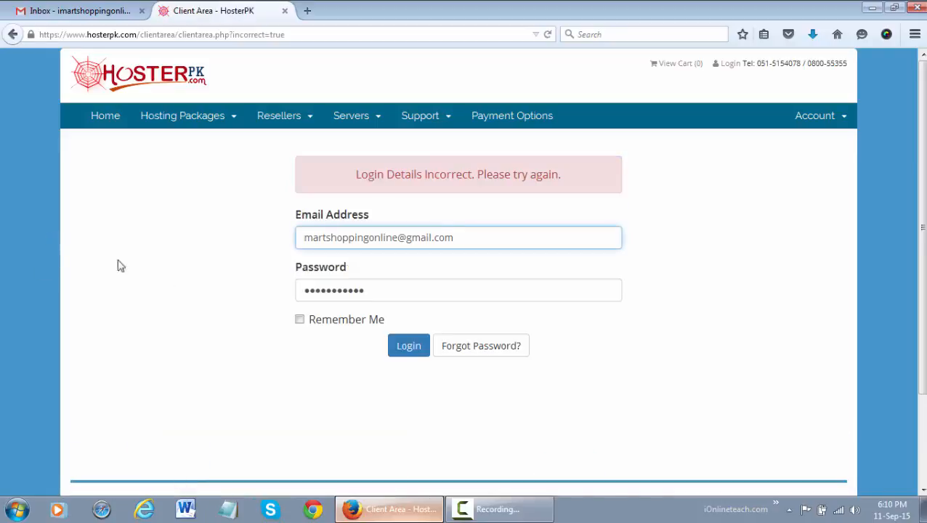
left_click(304, 239)
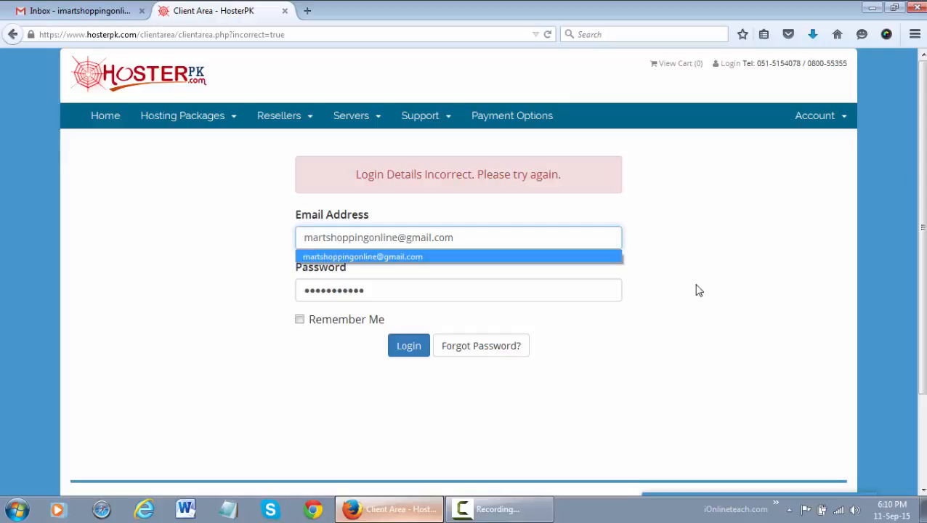
type("i")
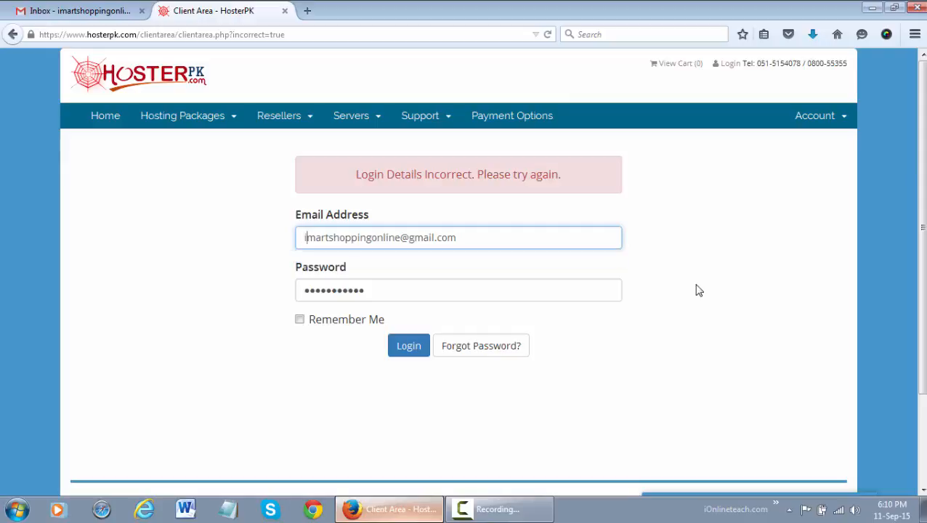
left_click(696, 291)
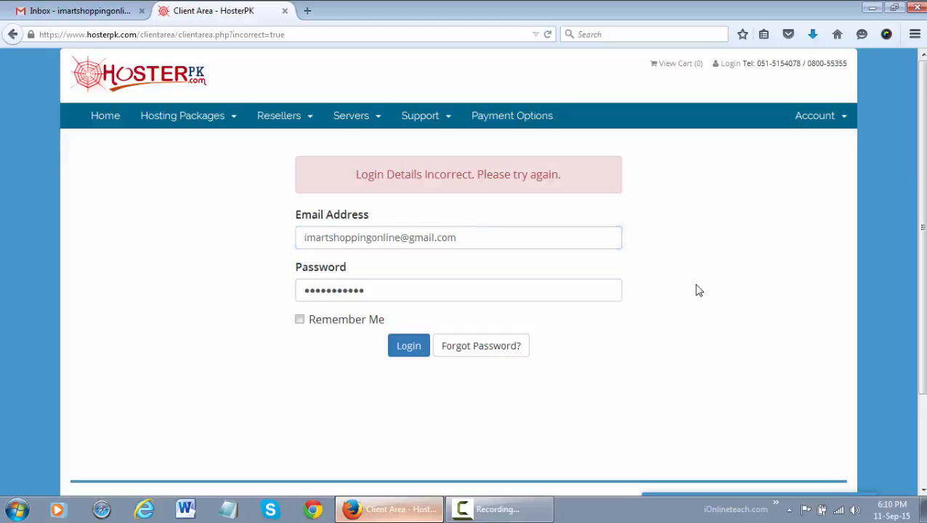
left_click(395, 354)
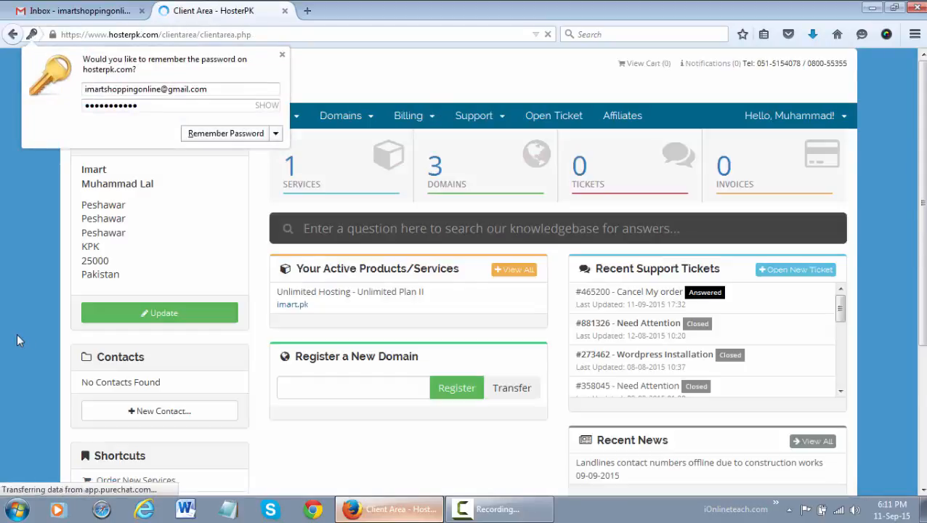
Step: Decline saving the password, view Open Ticket, then return to Account Overview and its recent tickets
left_click(282, 54)
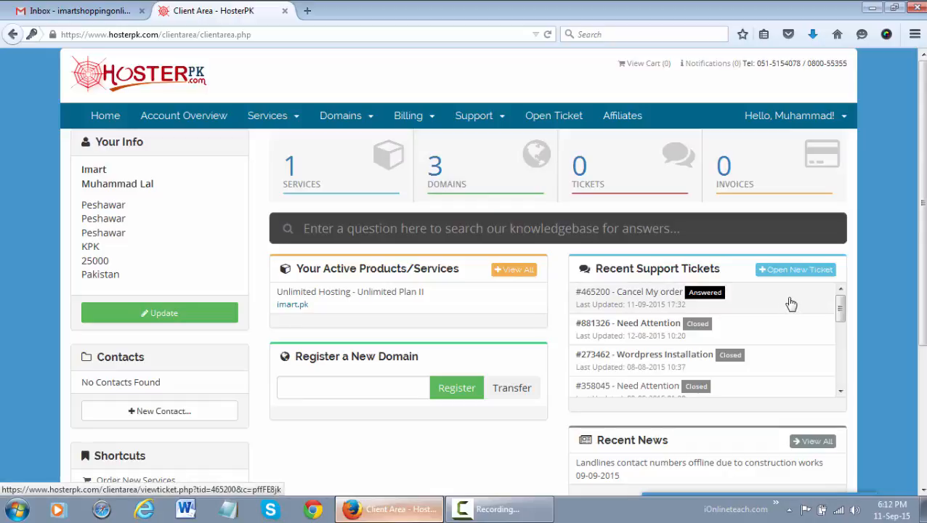
left_click_drag(841, 304, 840, 372)
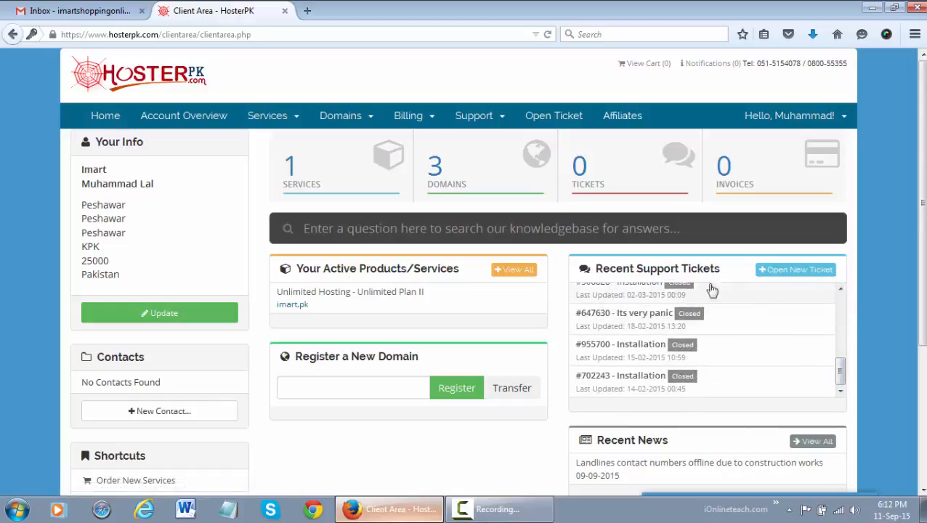
left_click_drag(85, 169, 187, 289)
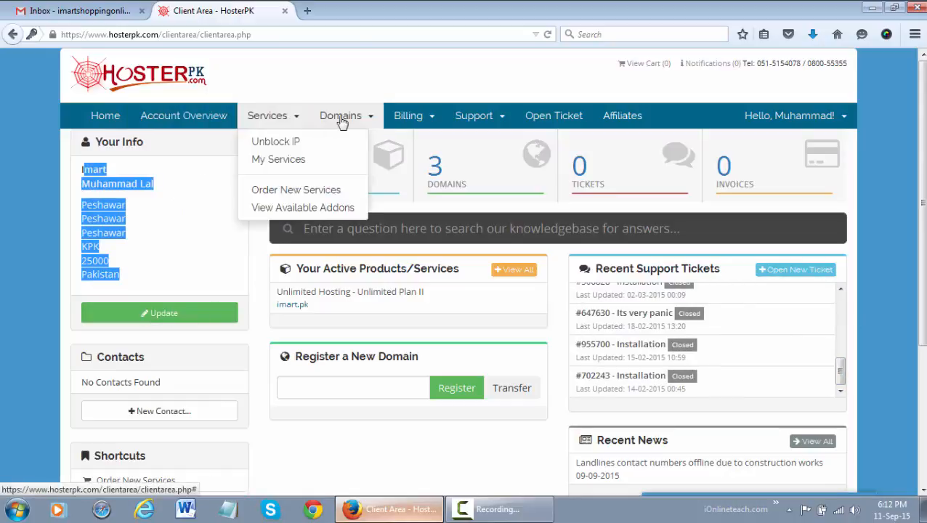
left_click(537, 119)
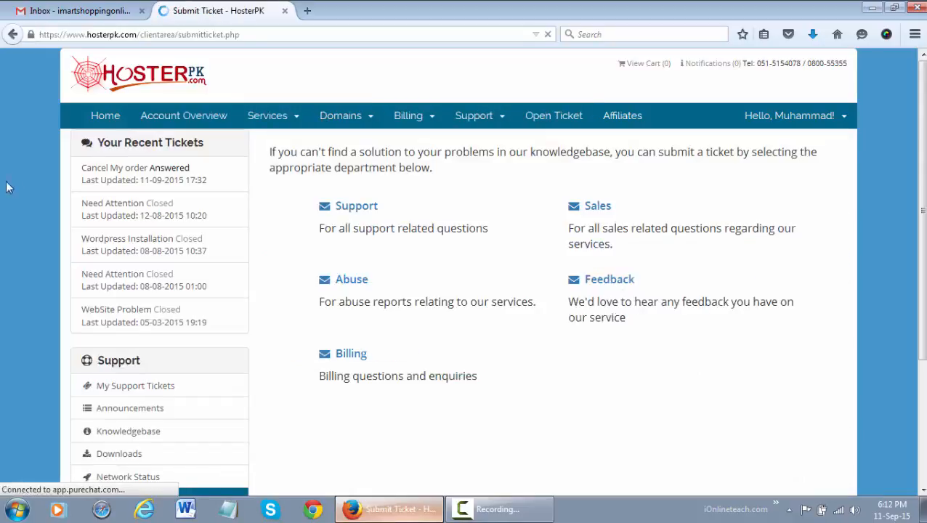
left_click(182, 119)
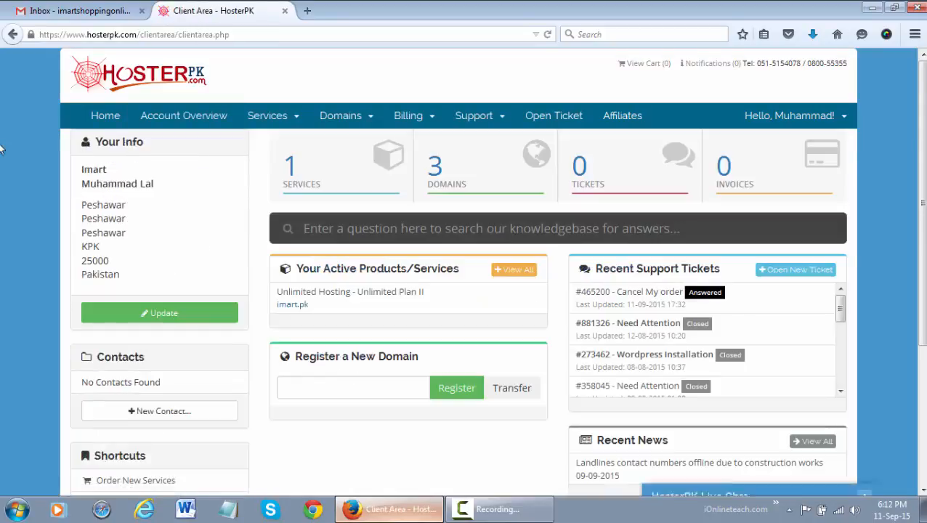
scroll(2, 156, "down", 2)
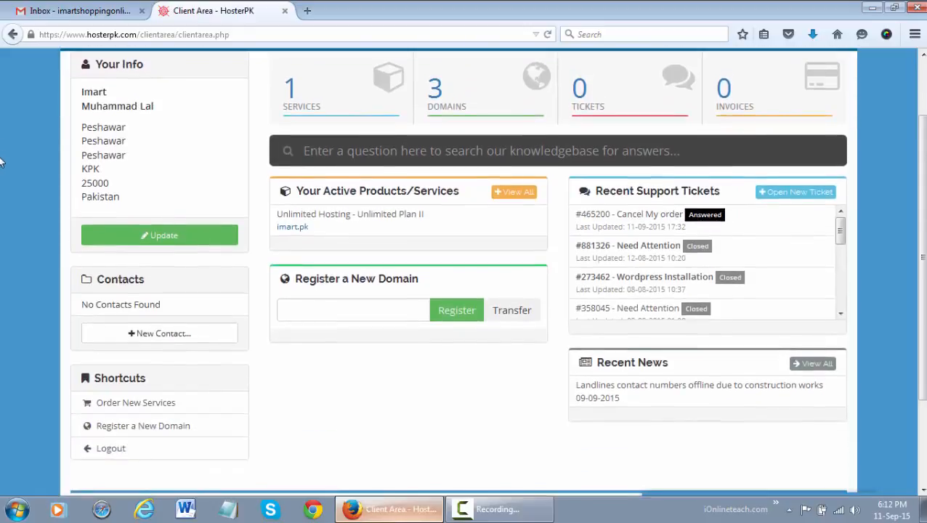
Step: Check pakhelpingjobs.com in Register a New Domain, finding it available for Rs.1000.00PKR
left_click(333, 305)
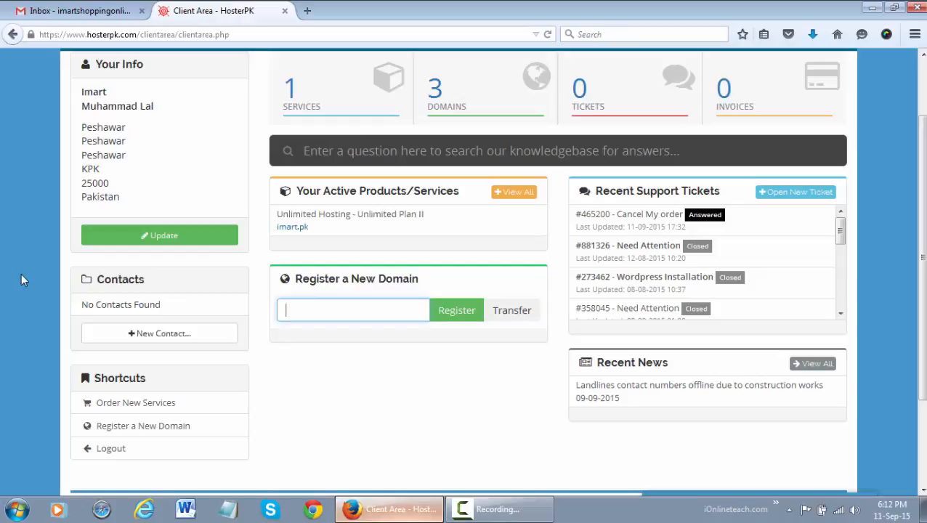
type("pa")
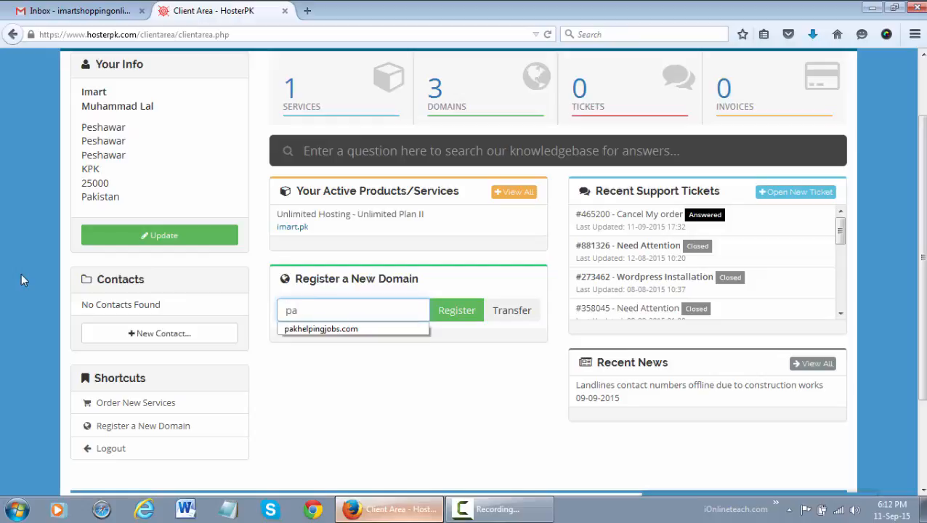
key("Down")
key("Return")
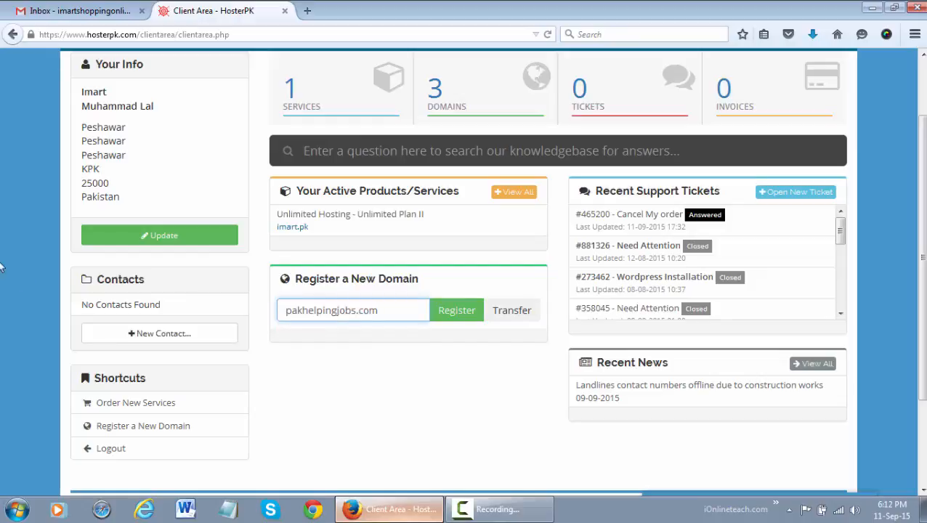
left_click(2, 267)
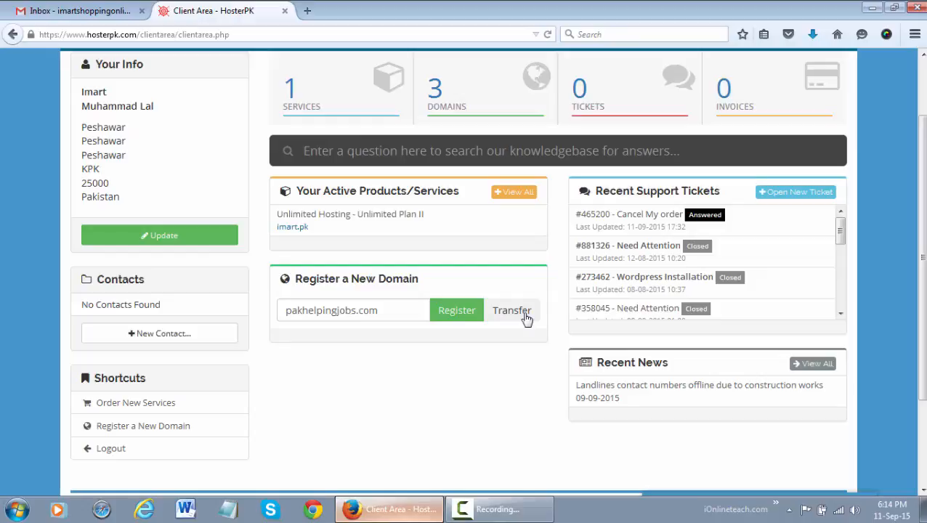
left_click(454, 312)
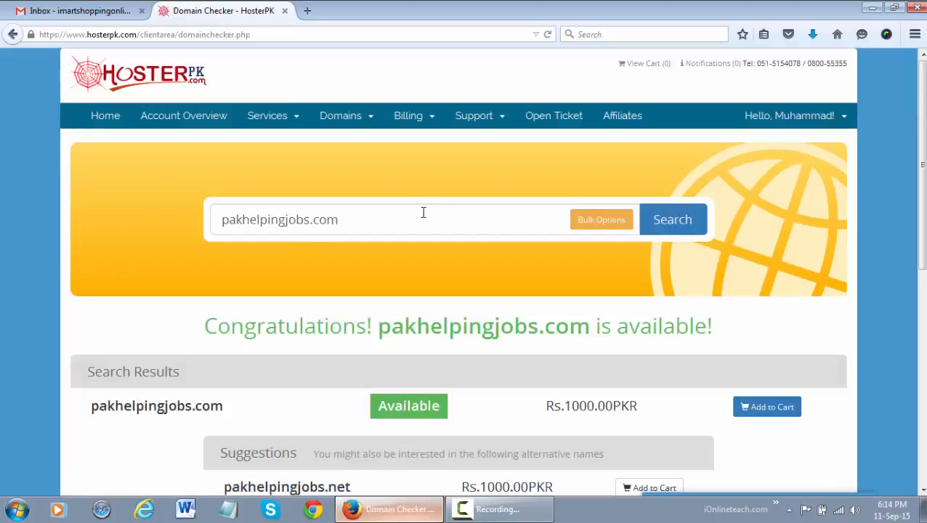
Step: Add pakhelpingjobs.com to the cart and check out to the Rs.1000.00PKR order summary
scroll(428, 269, "down", 2)
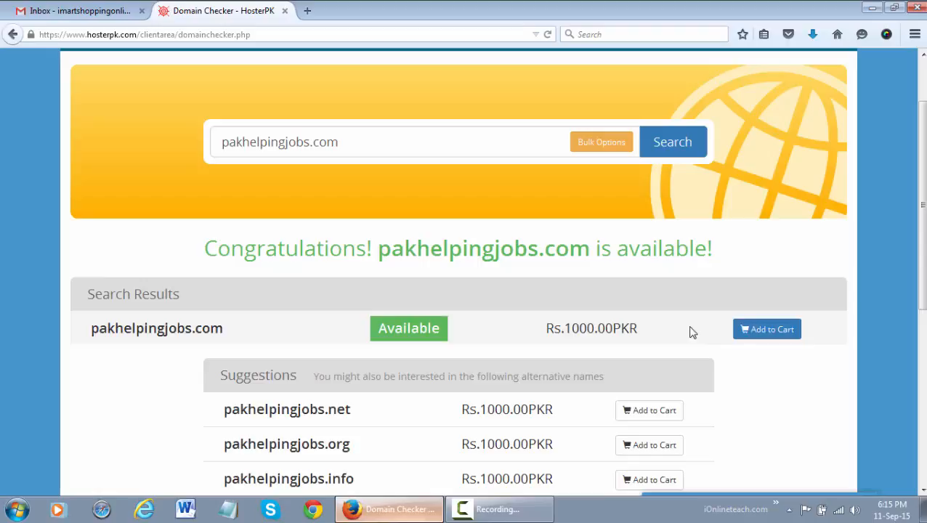
left_click(757, 334)
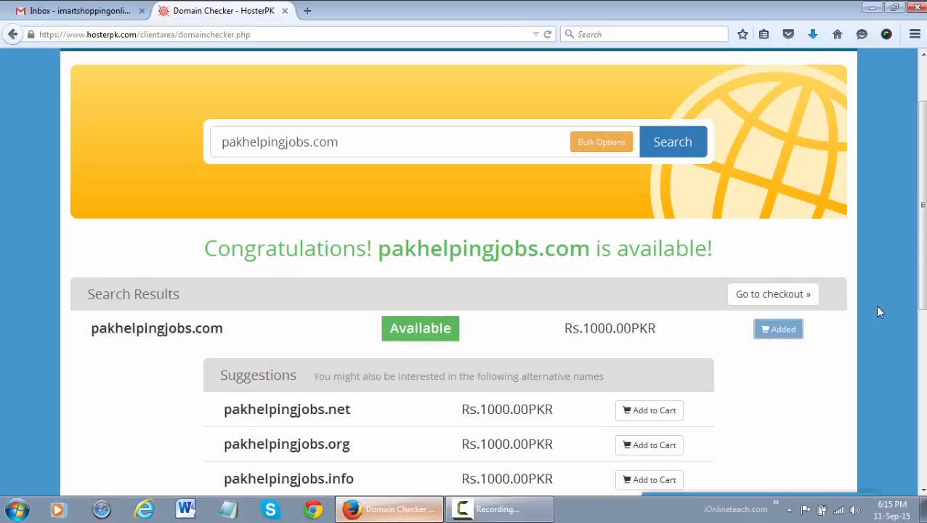
left_click(779, 301)
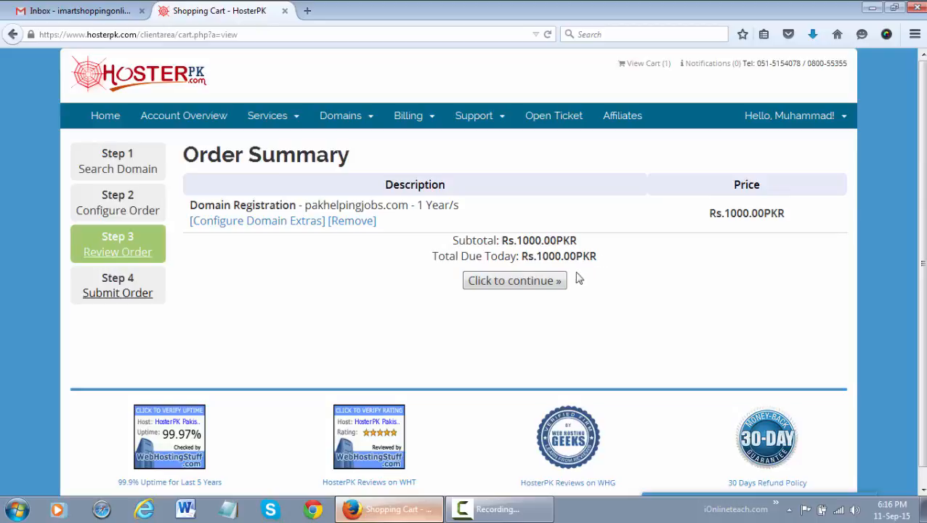
Step: Continue from the Order Summary to the Step 4 Register and Complete Order page
left_click(502, 286)
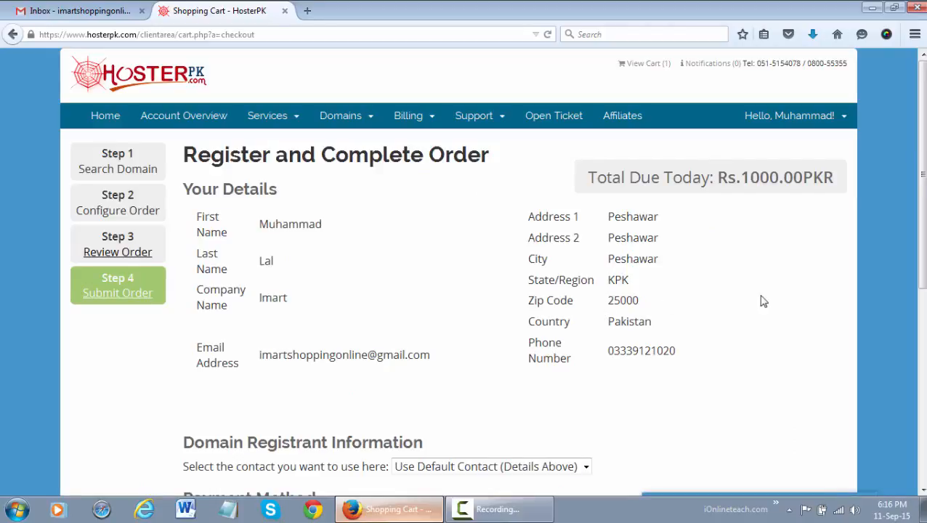
Step: Choose Bank Deposit as the payment method, agree to the Terms of Service and complete the order
scroll(761, 297, "down", 6)
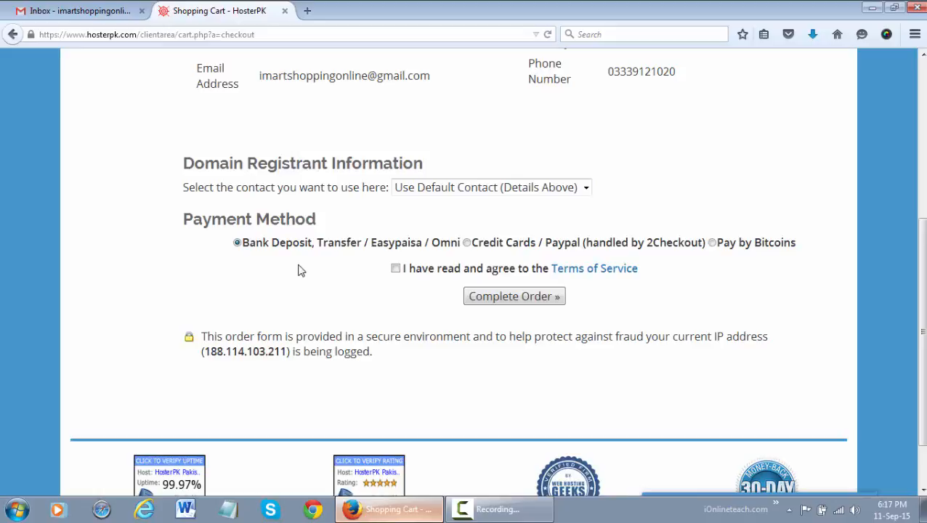
left_click(467, 242)
left_click(275, 247)
left_click(396, 268)
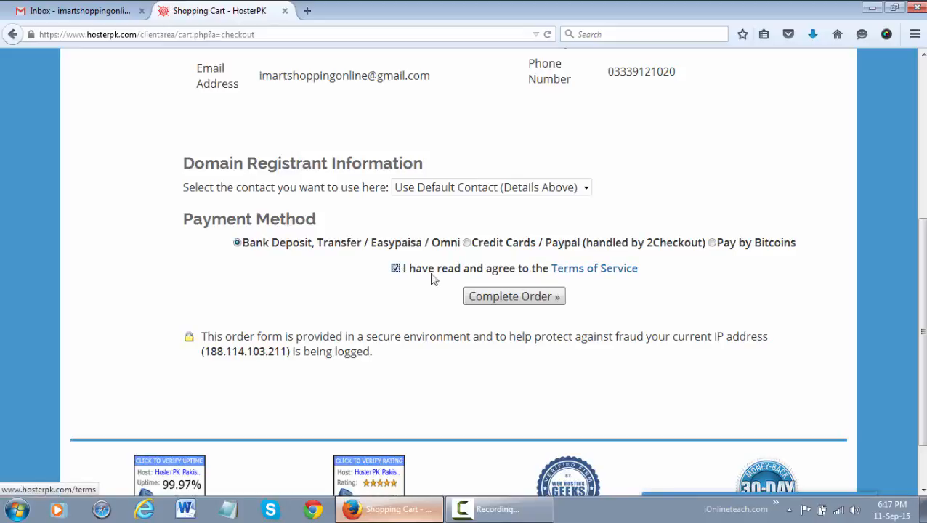
left_click(550, 297)
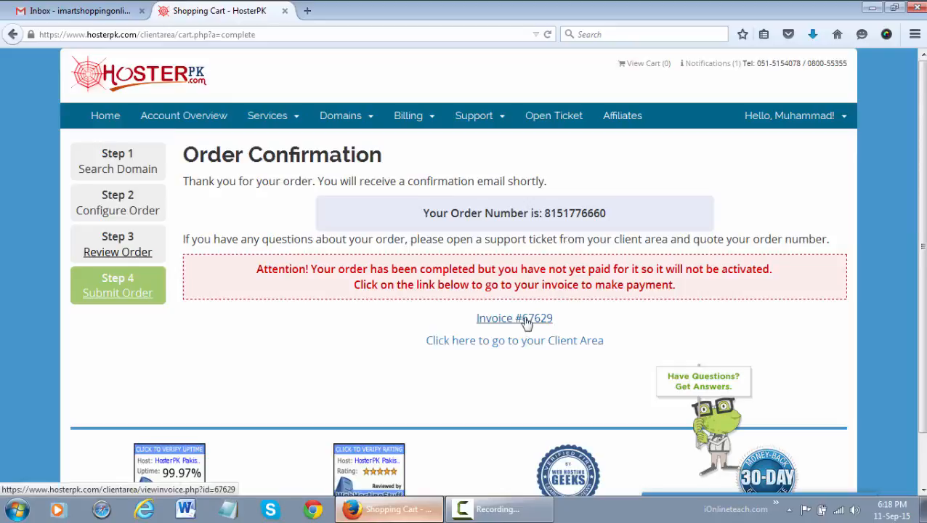
Step: Review the unpaid Rs.1000.00 invoice in a new tab, then return to the order confirmation
left_click(527, 323)
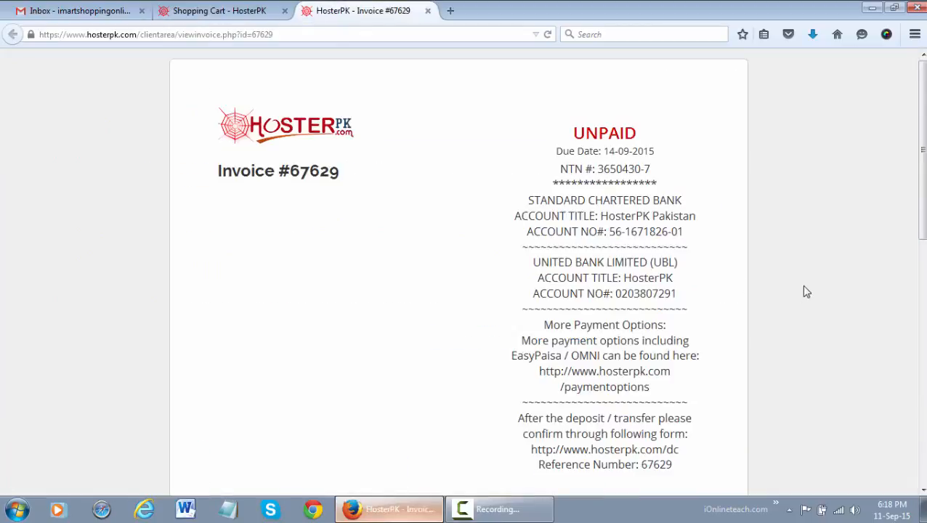
scroll(804, 290, "down", 5)
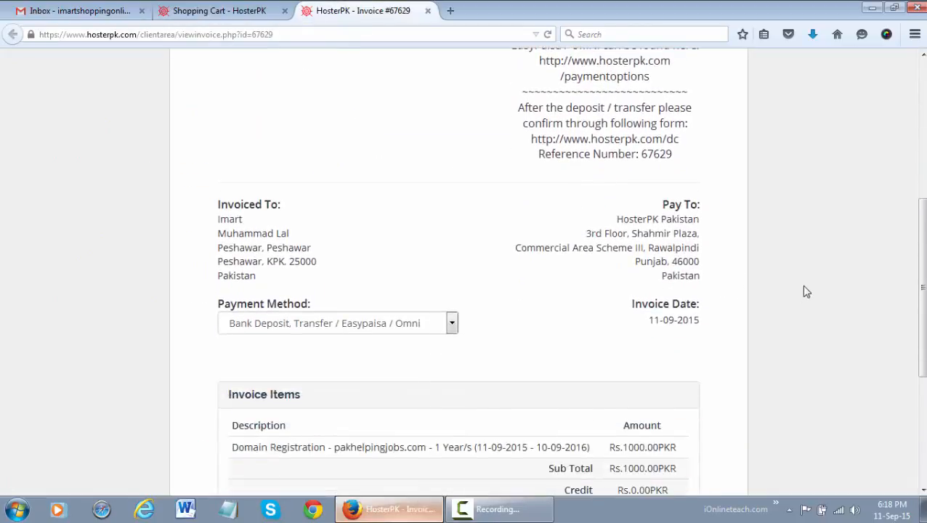
scroll(805, 291, "down", 3)
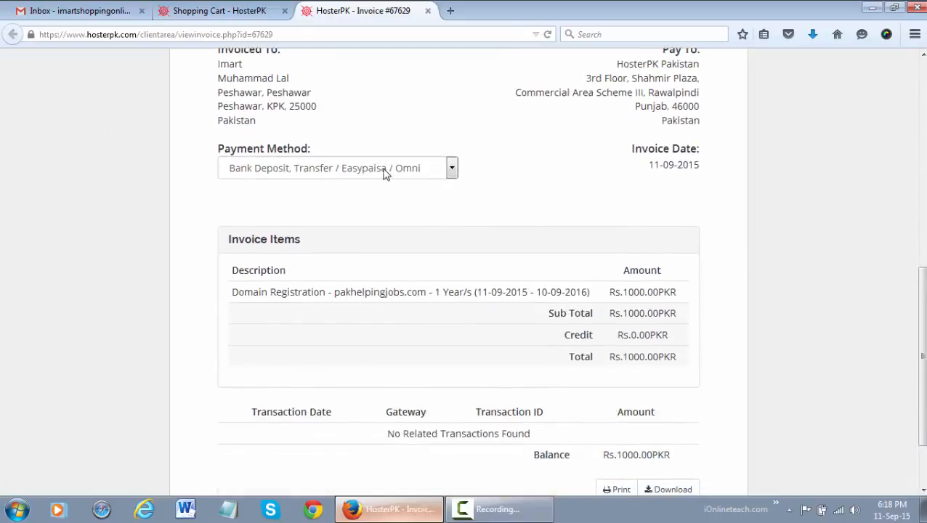
scroll(799, 269, "down", 2)
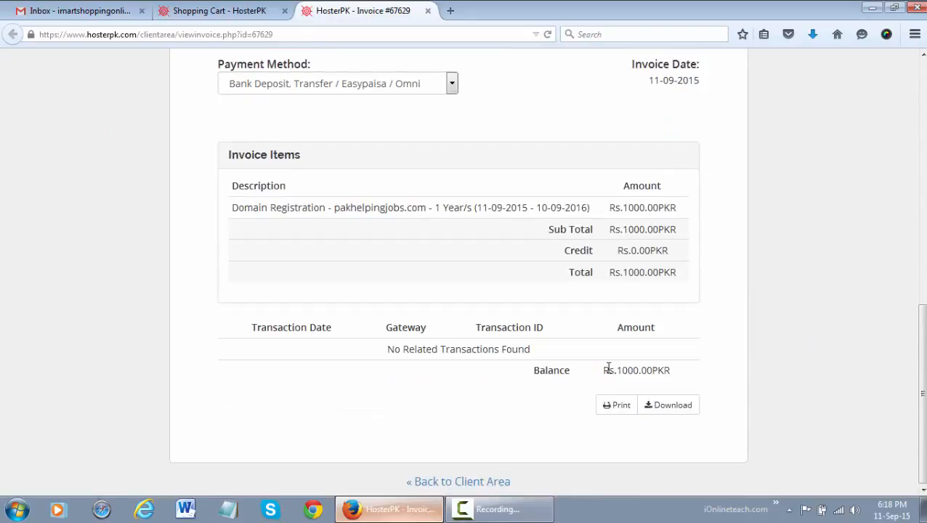
scroll(855, 308, "up", 10)
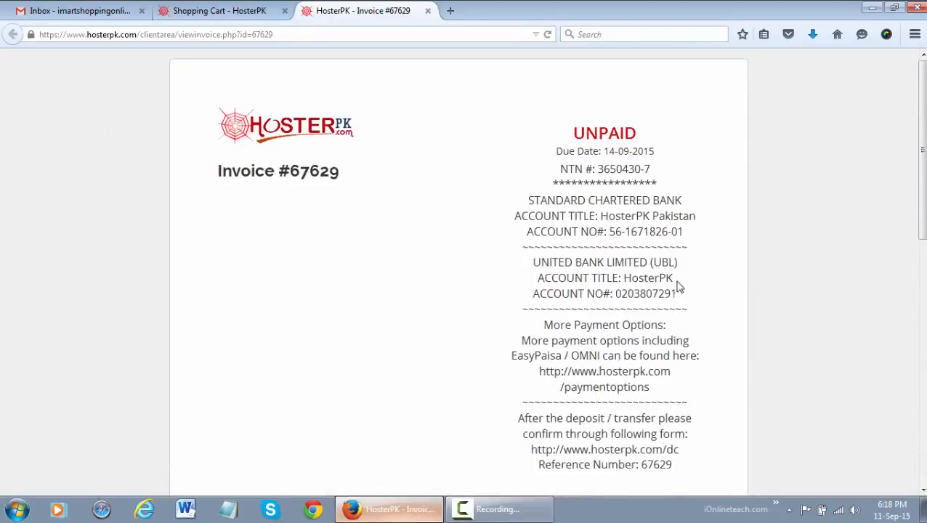
left_click(182, 10)
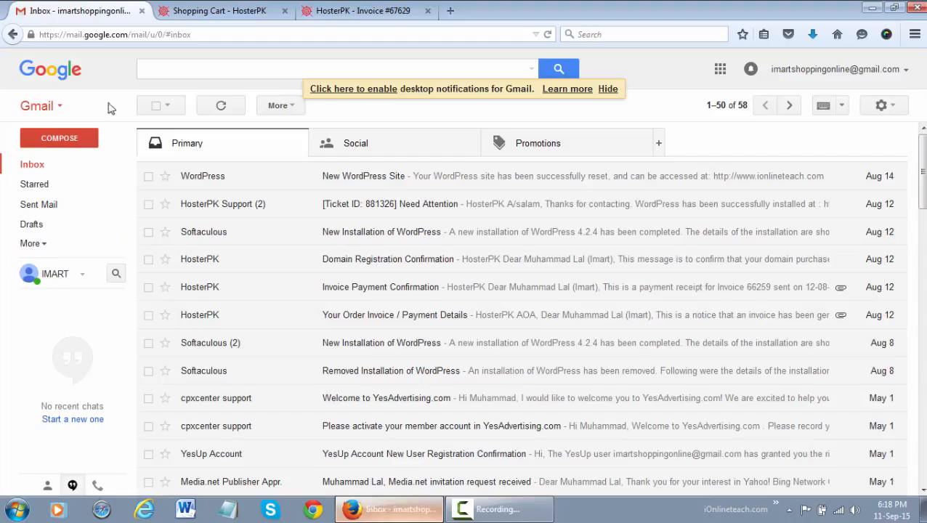
Step: Read the 'Your Order Invoice / Payment Details' email's bank, EasyPaisa and card options, then return to HosterPK
left_click(77, 168)
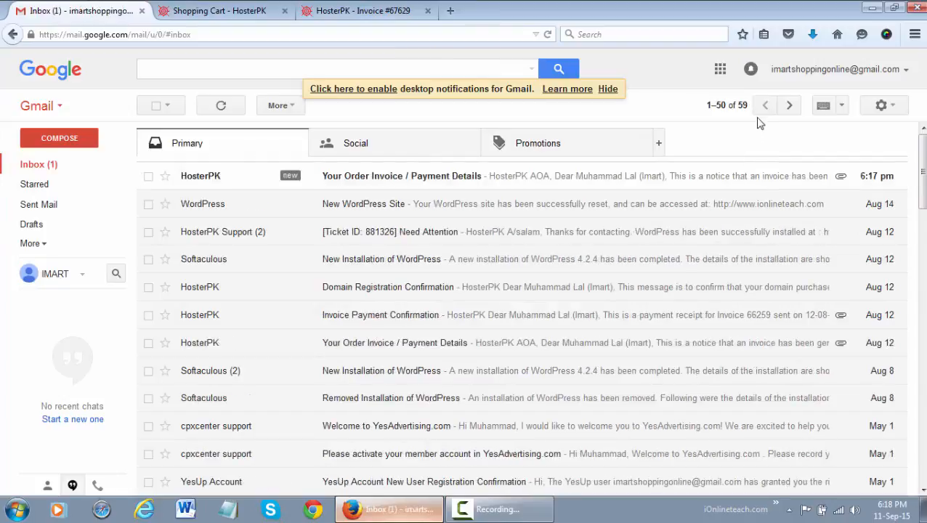
left_click(701, 184)
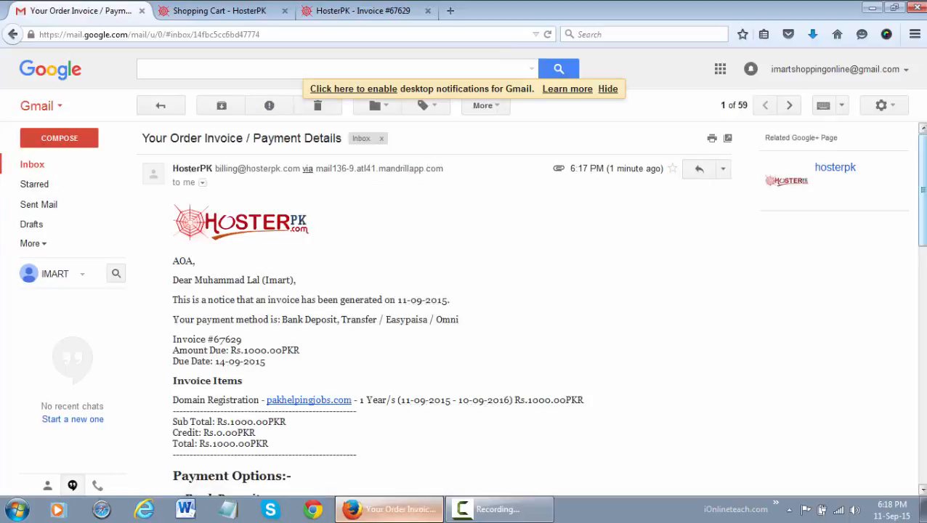
scroll(293, 311, "down", 2)
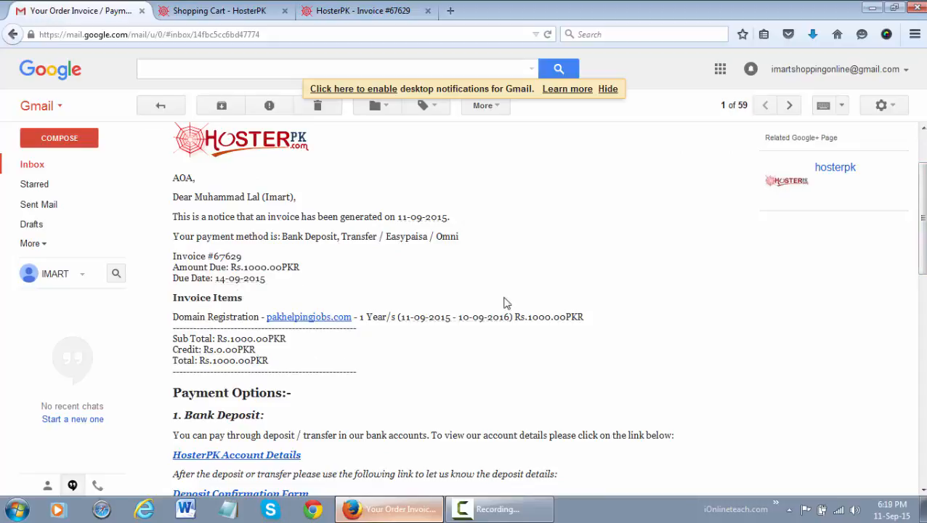
scroll(506, 303, "down", 2)
scroll(506, 303, "down", 2)
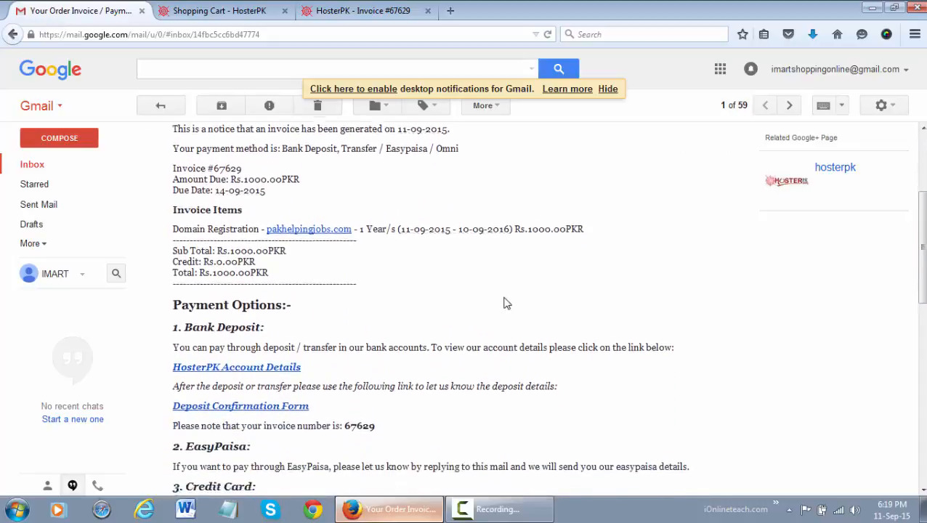
scroll(423, 346, "down", 4)
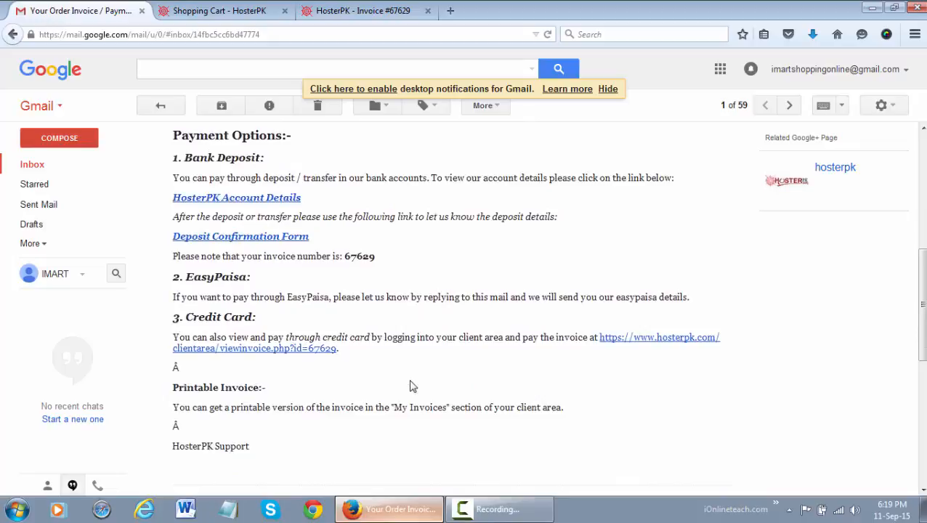
scroll(410, 386, "up", 10)
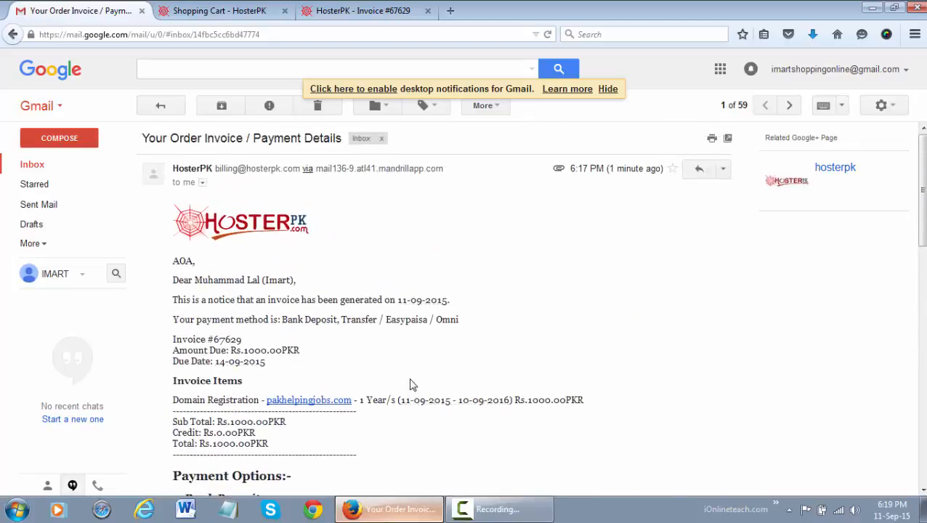
left_click(227, 10)
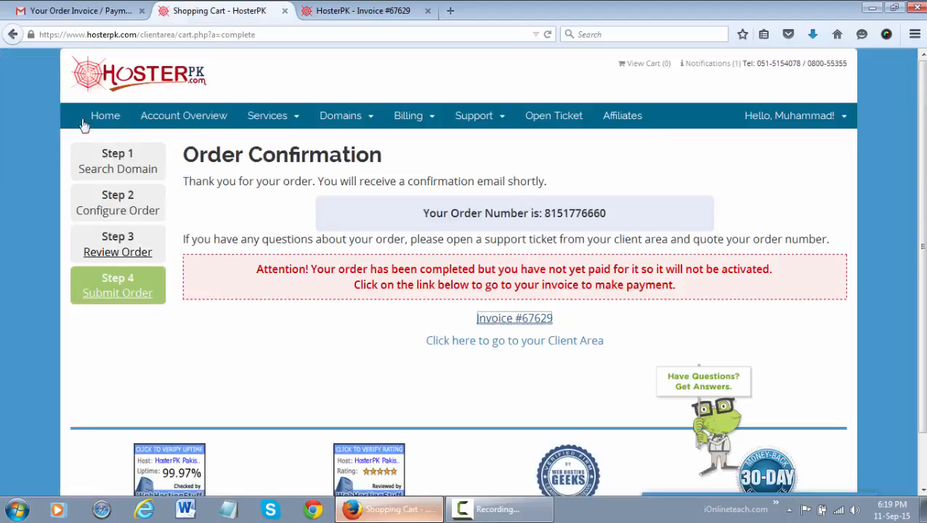
Step: Go to the HosterPK homepage and open its Payment Options page
left_click(106, 116)
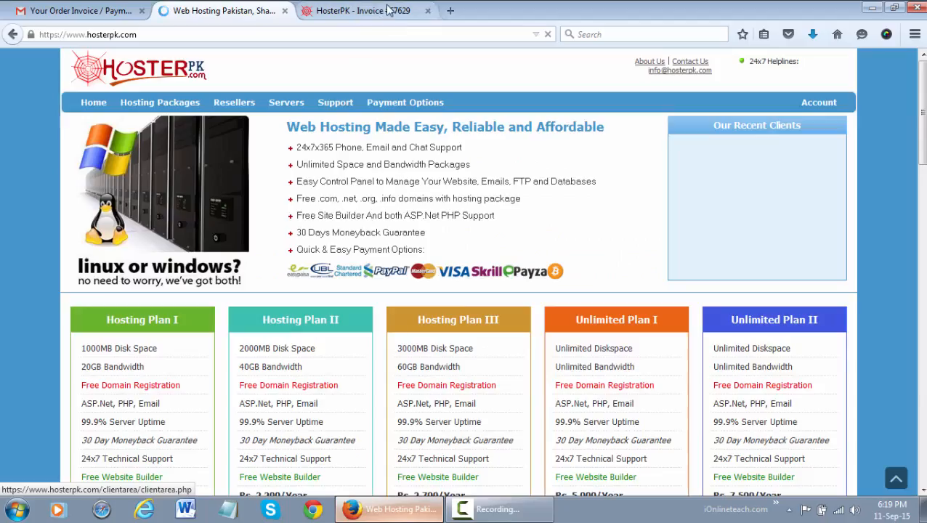
left_click(389, 10)
left_click(135, 7)
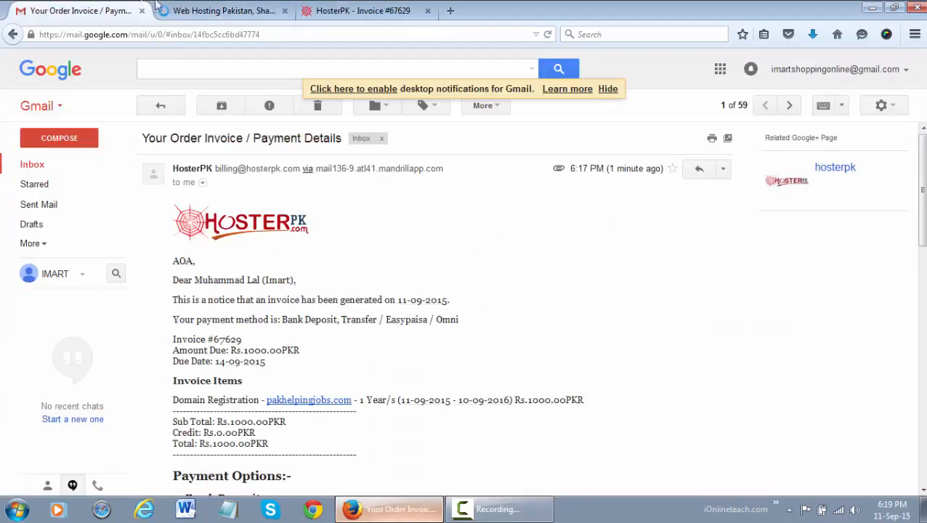
left_click(221, 11)
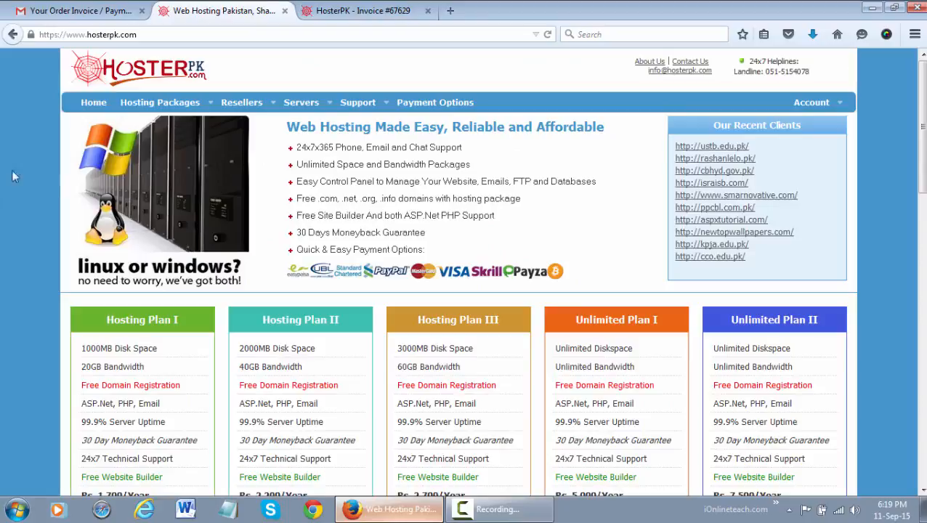
left_click(456, 105)
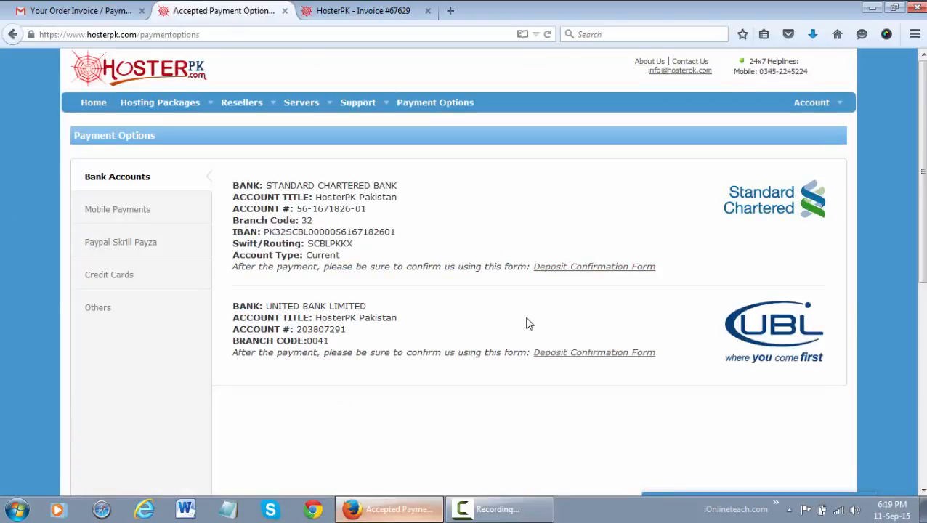
Step: Browse the mobile, PayPal, card, cash and bank payment tabs, then highlight the EasyPaisa details
left_click(129, 220)
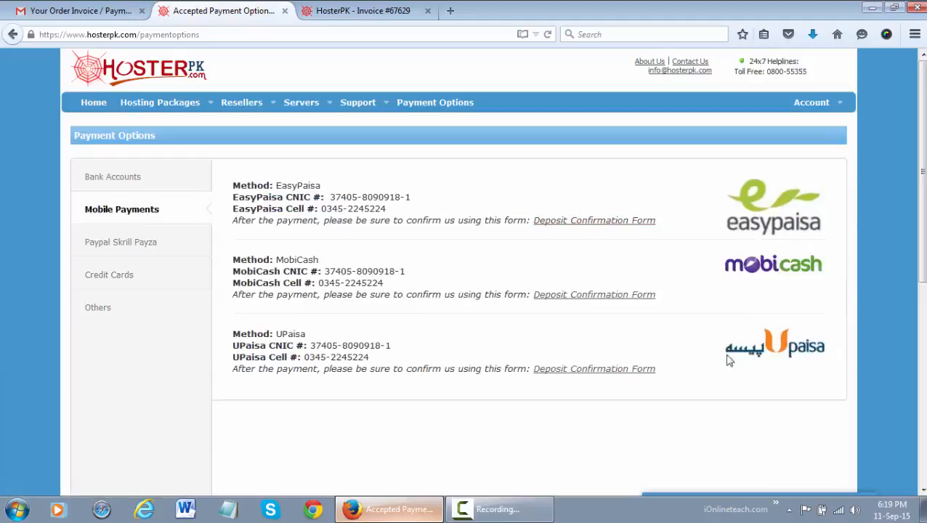
left_click(97, 234)
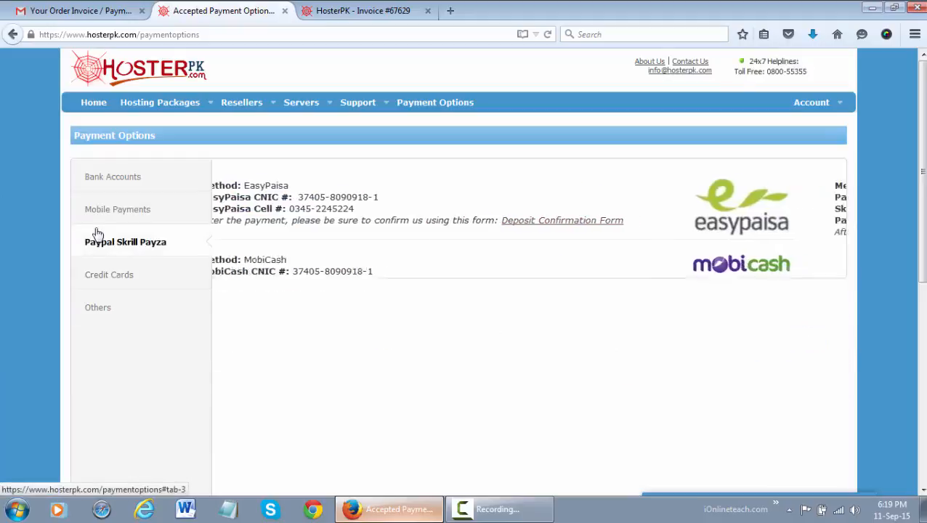
left_click(179, 280)
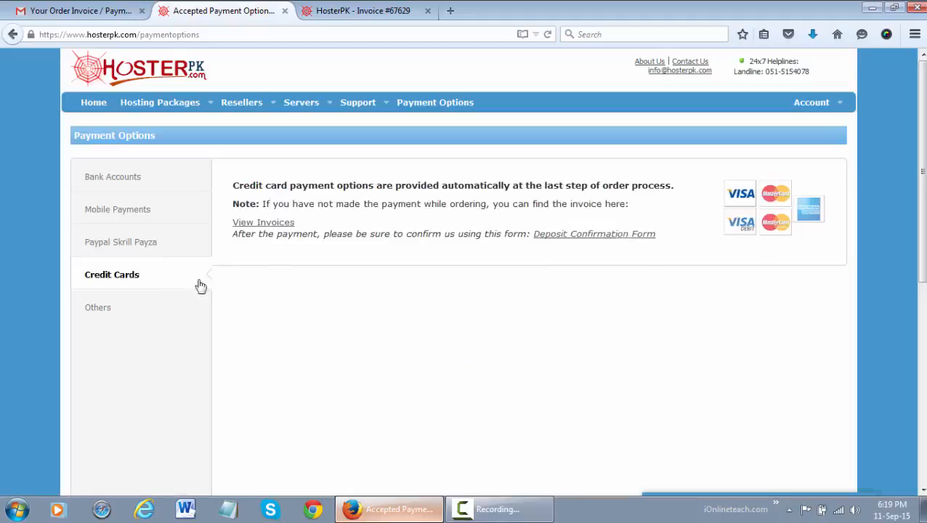
left_click(115, 302)
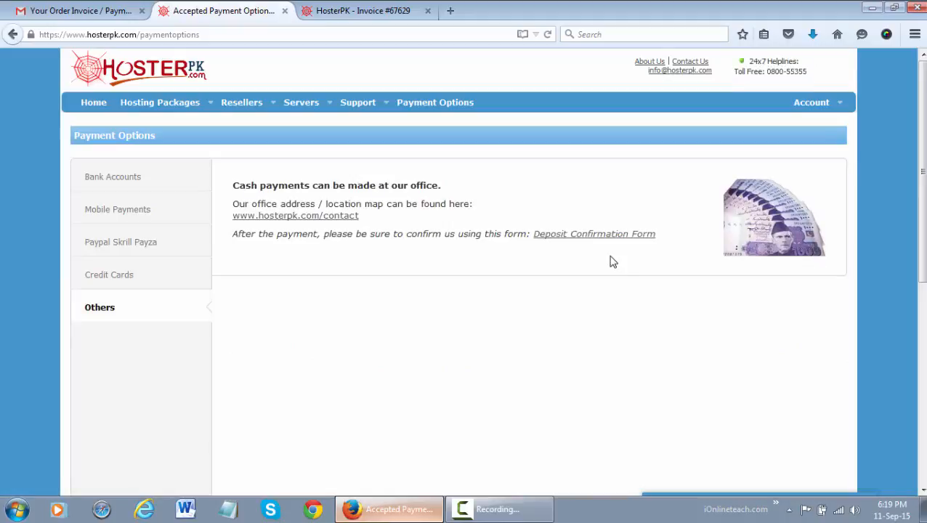
left_click(94, 187)
left_click(107, 211)
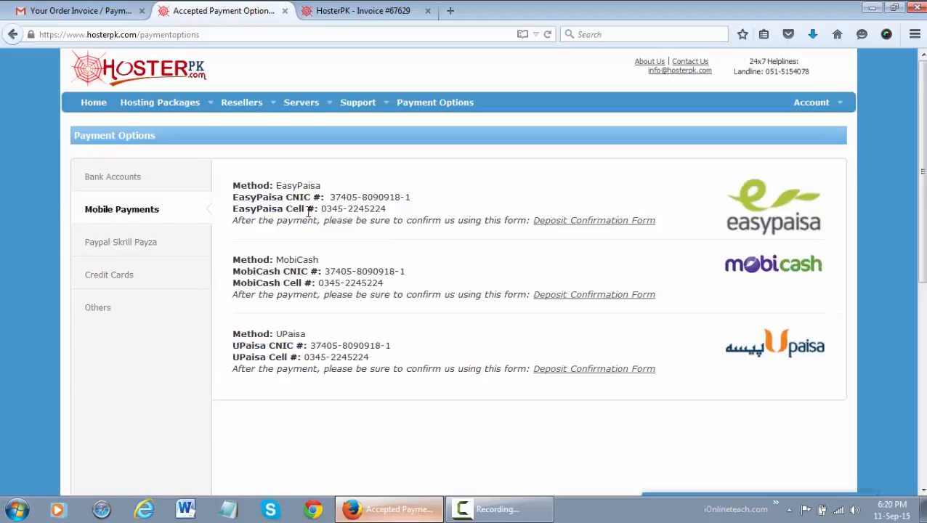
left_click_drag(401, 210, 234, 186)
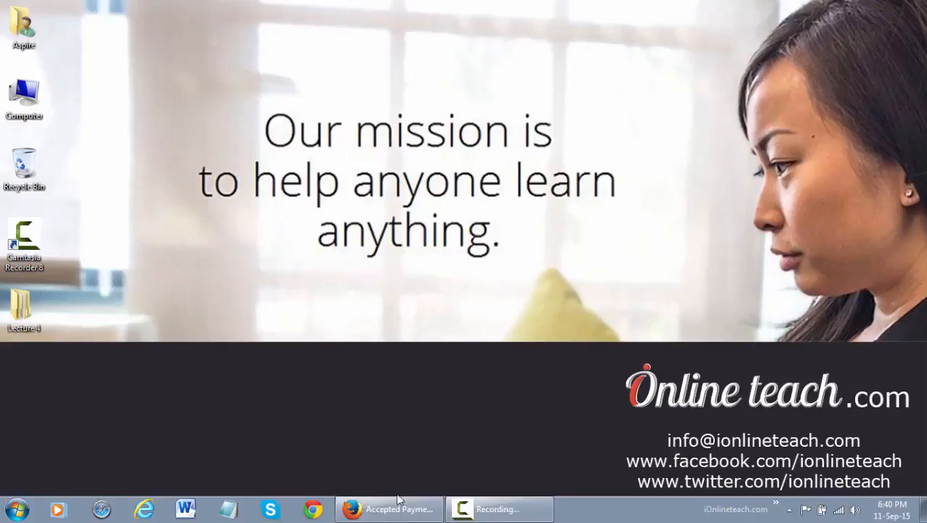
Step: Back on the Payment Options page, open the EasyPaisa Deposit Confirmation Form in a new tab
mouse_move(399, 501)
left_click(406, 481)
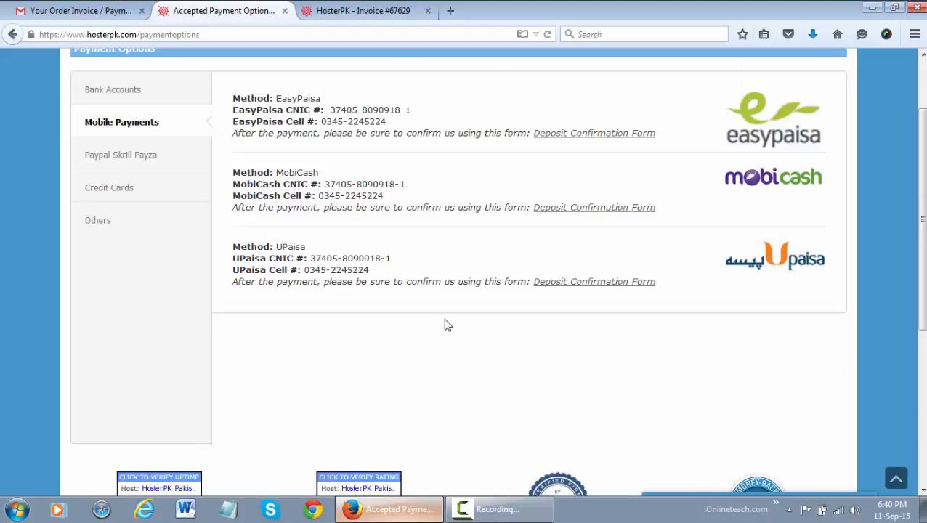
scroll(446, 325, "up", 2)
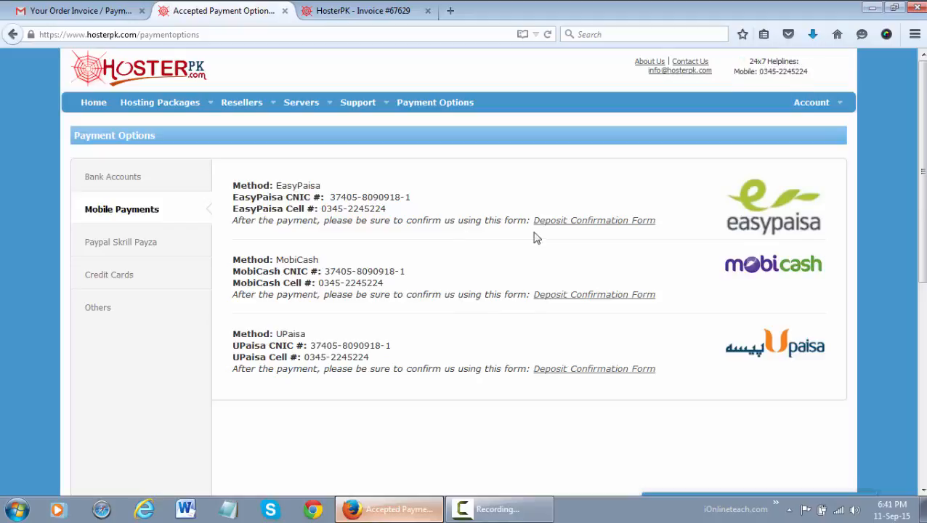
left_click(622, 221)
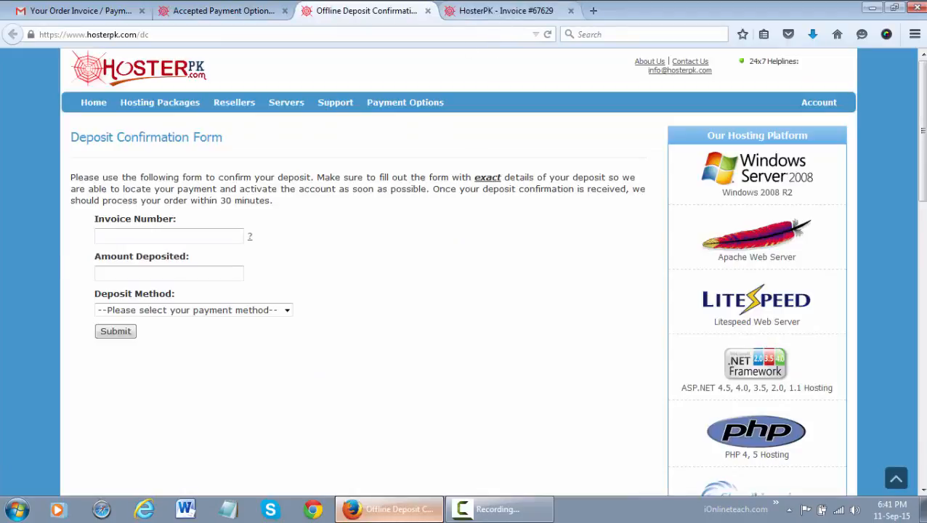
Step: Set the deposit method to EasyPaisa using CNIC and paste the invoice number copied from the invoice
left_click(171, 234)
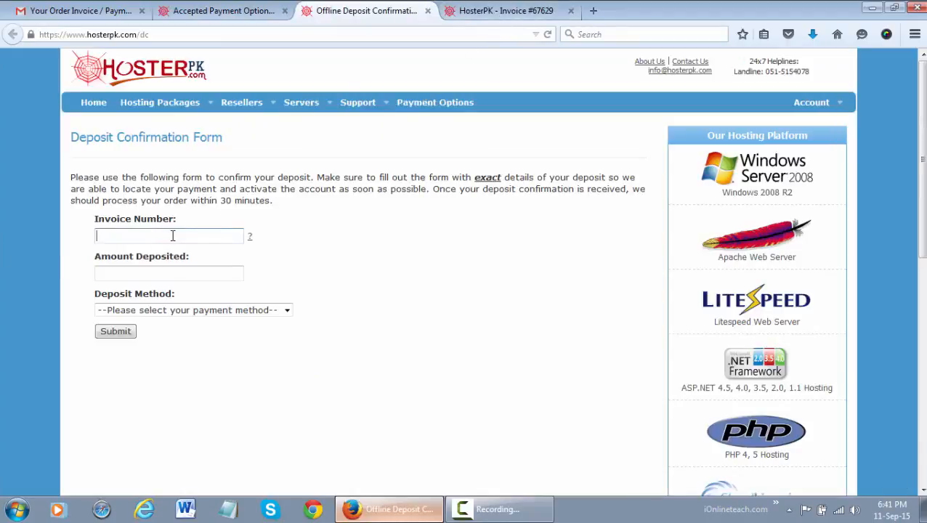
left_click(213, 311)
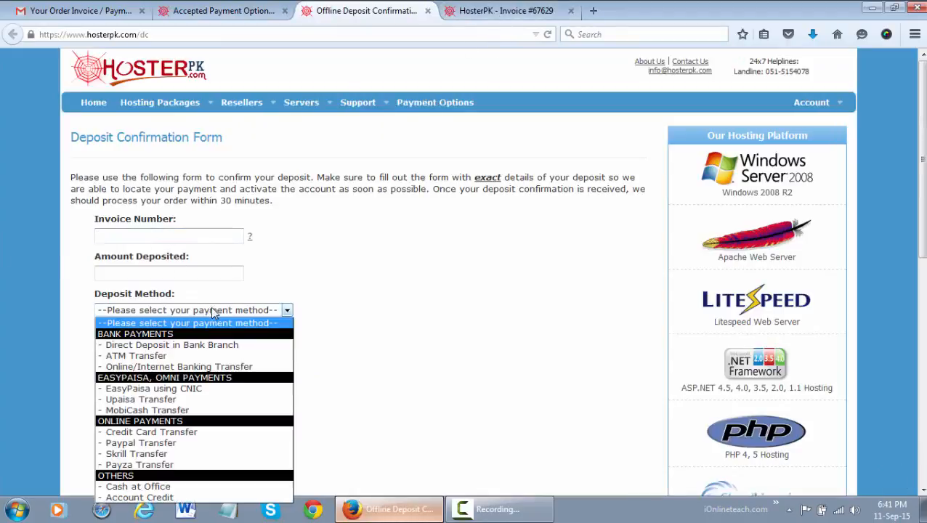
left_click(203, 391)
left_click(151, 236)
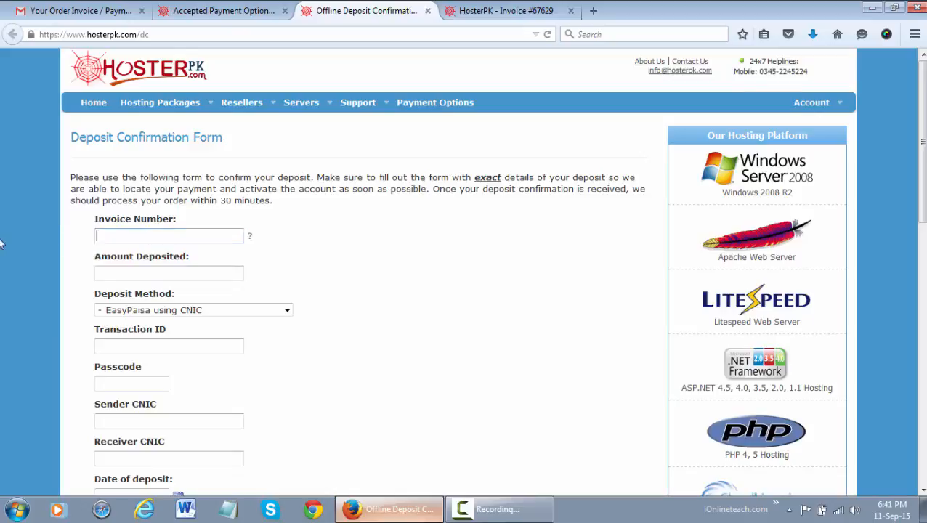
scroll(1, 243, "down", 1)
scroll(1, 243, "down", 1)
left_click(501, 11)
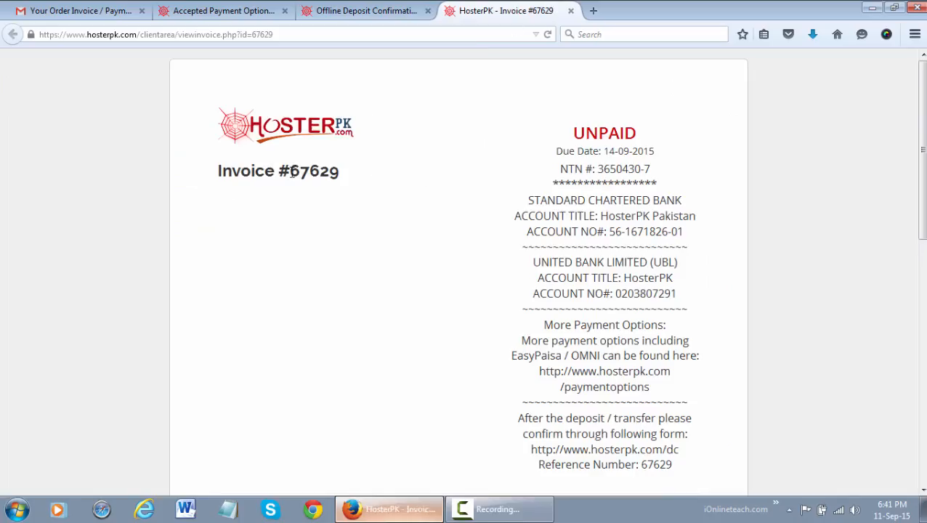
left_click_drag(291, 171, 374, 176)
key("ctrl+c")
left_click(364, 10)
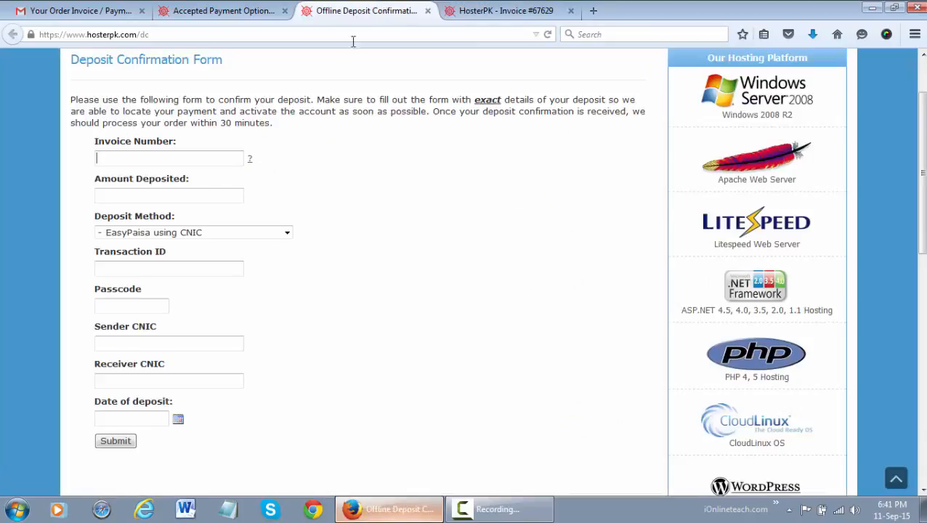
left_click(181, 154)
key("ctrl+v")
Step: Enter amount deposited 1000, plus the EasyPaisa transaction ID and passcode
key("Tab")
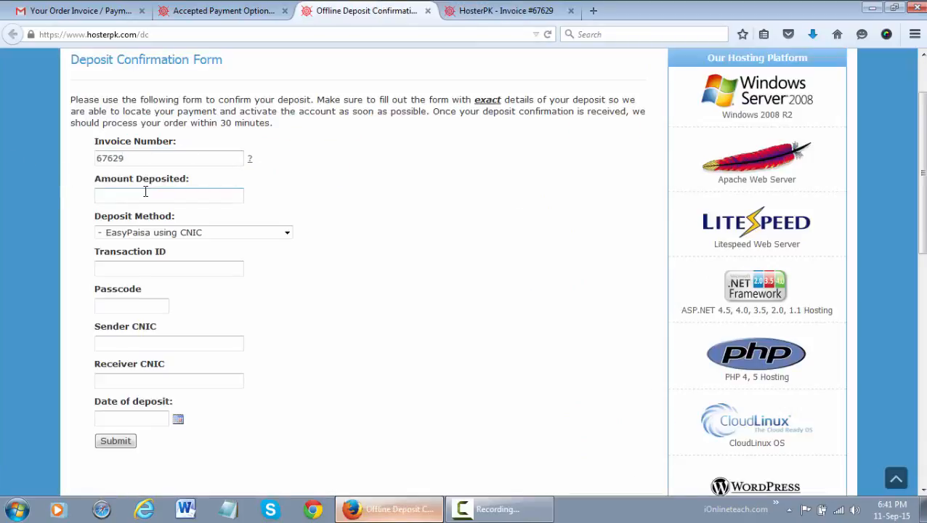
type("1000")
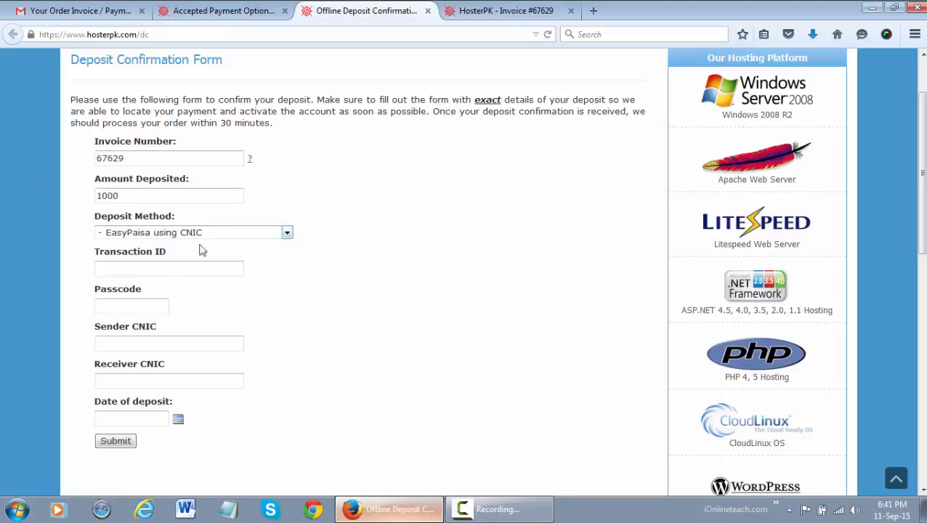
left_click(178, 269)
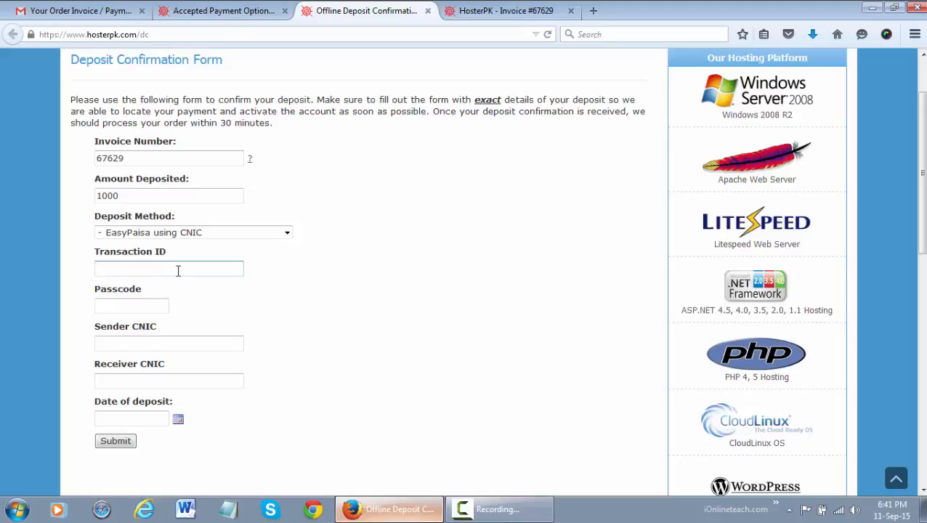
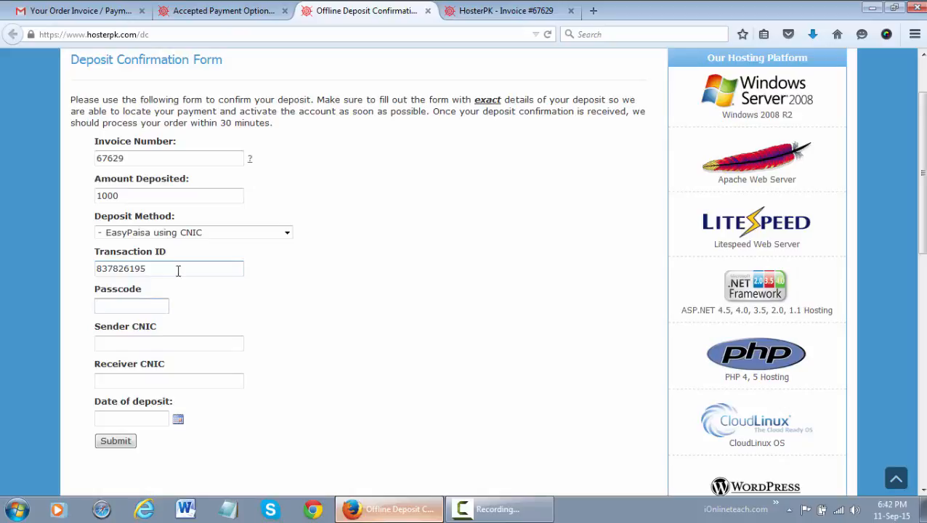
Step: Fill in the sender and receiver CNIC numbers and set the deposit date to 11 September 2015
key("Tab")
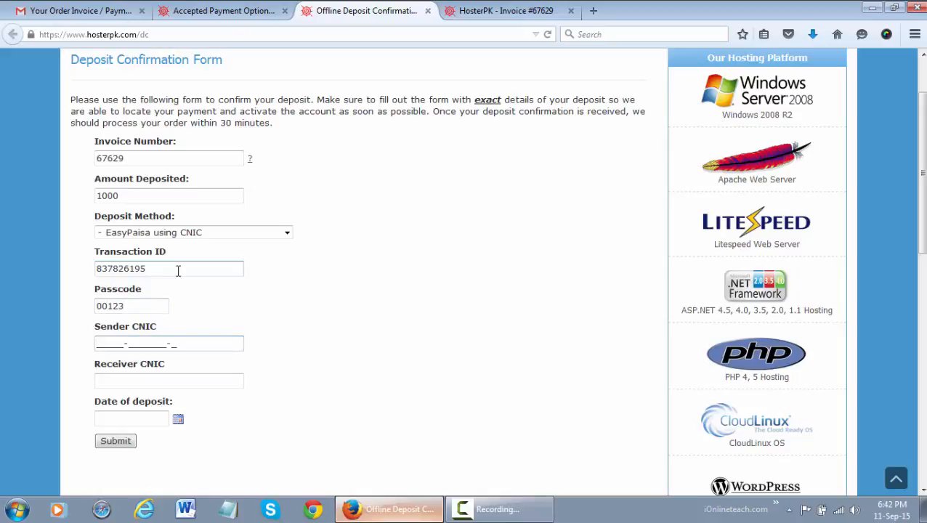
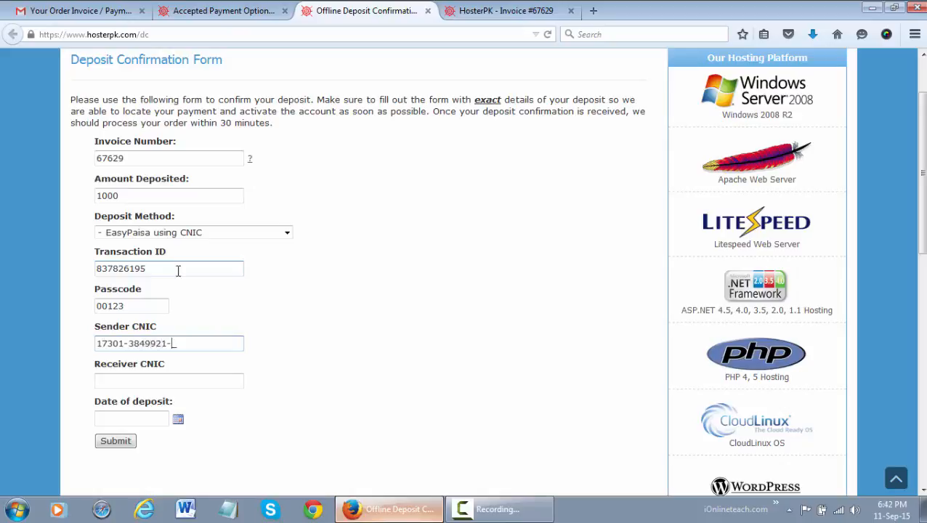
key("Tab")
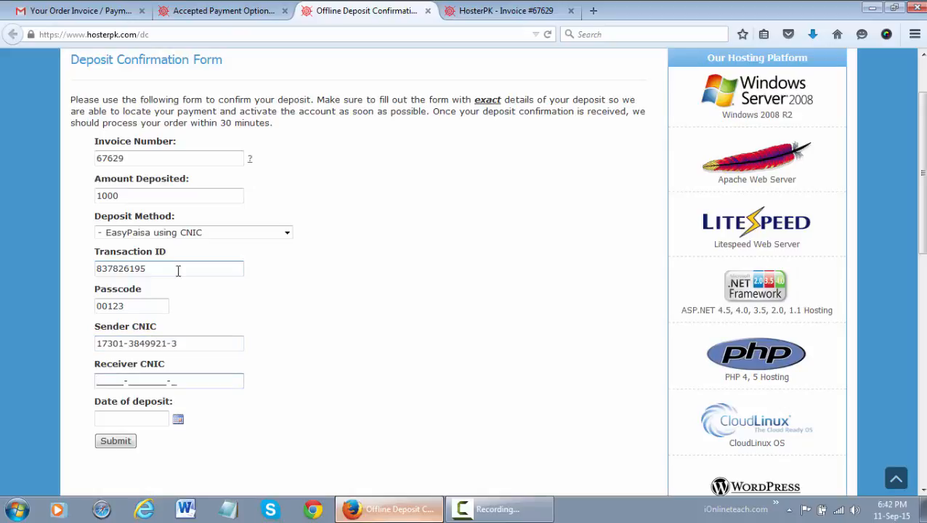
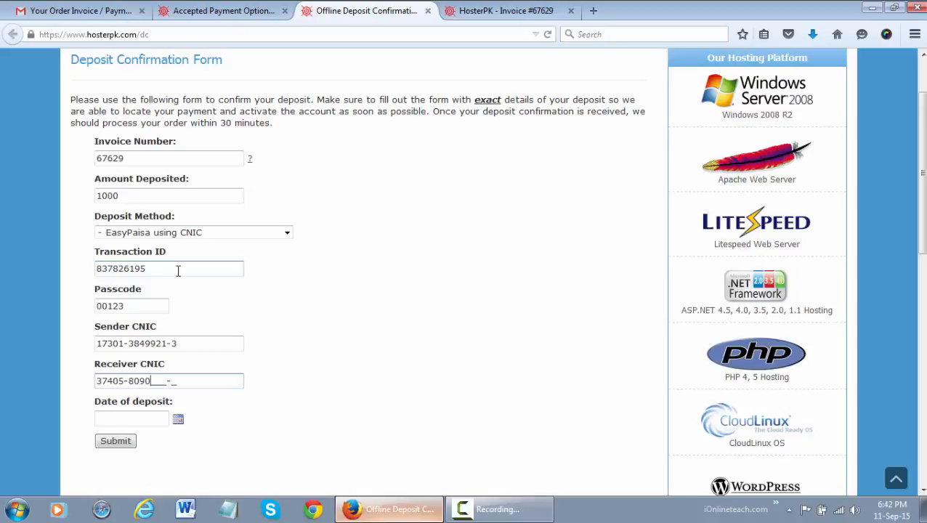
left_click(178, 420)
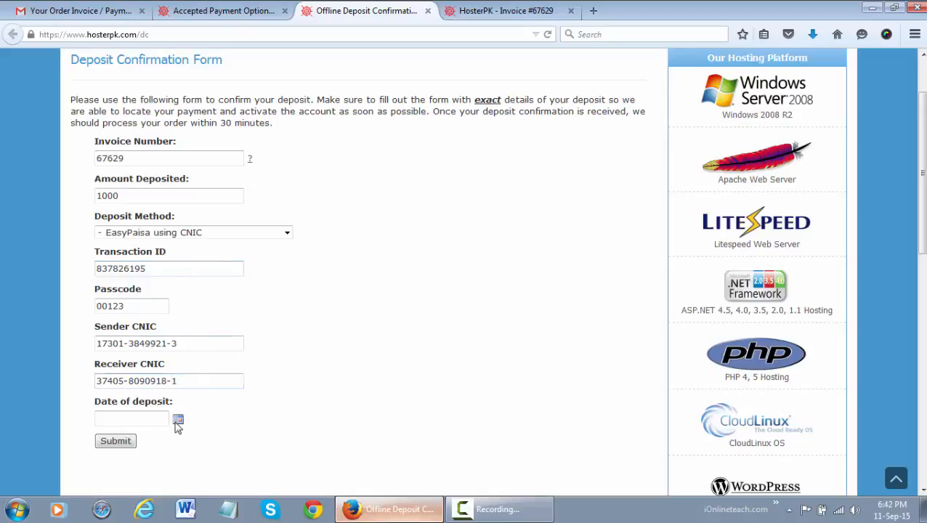
left_click(271, 347)
Step: Submit the deposit confirmation form
left_click(120, 443)
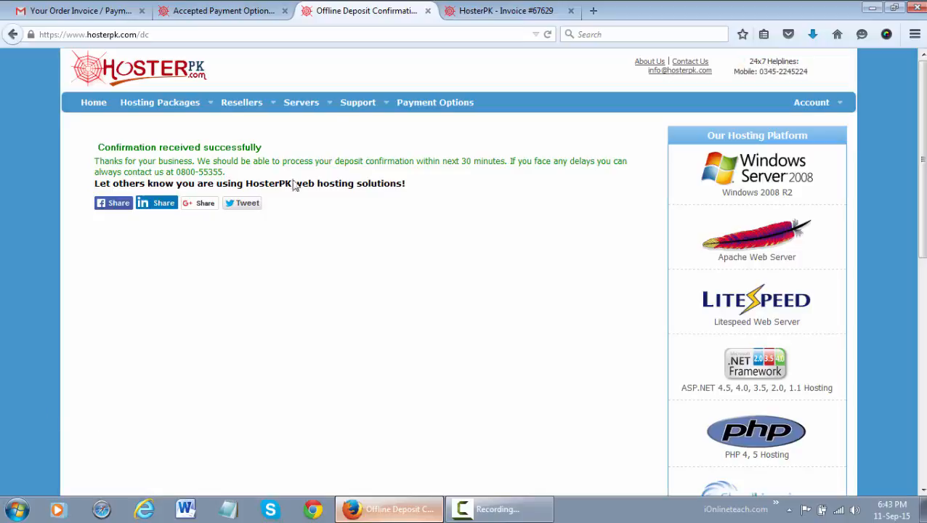
Step: Switch to the Gmail tab and return from the invoice email to the Inbox
left_click(109, 11)
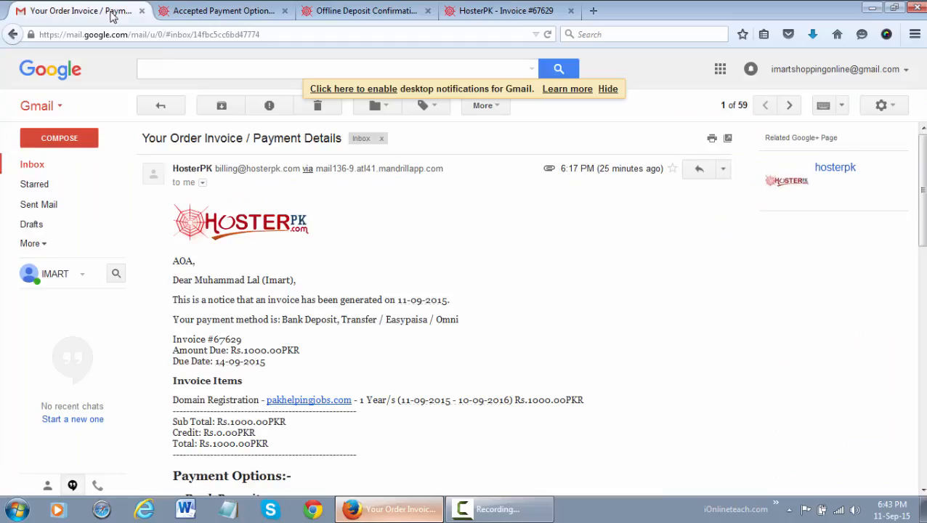
left_click(73, 166)
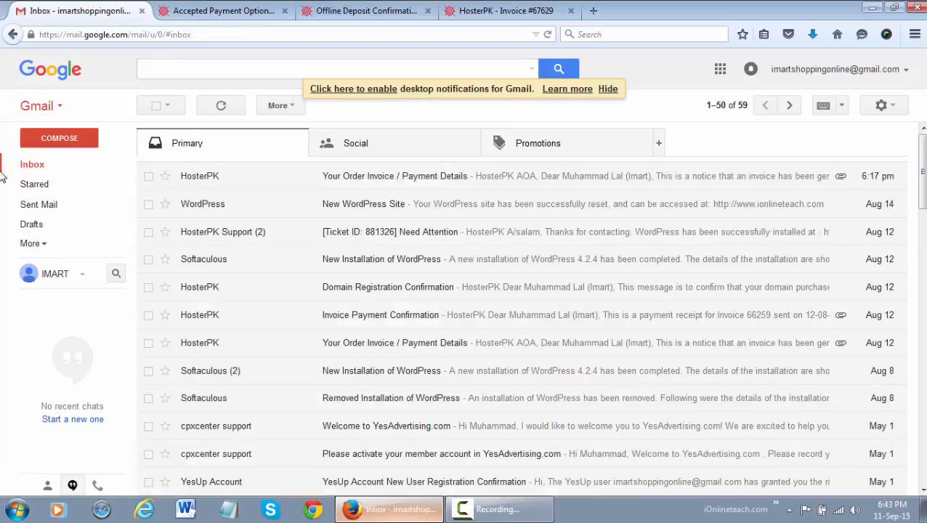
left_click(53, 170)
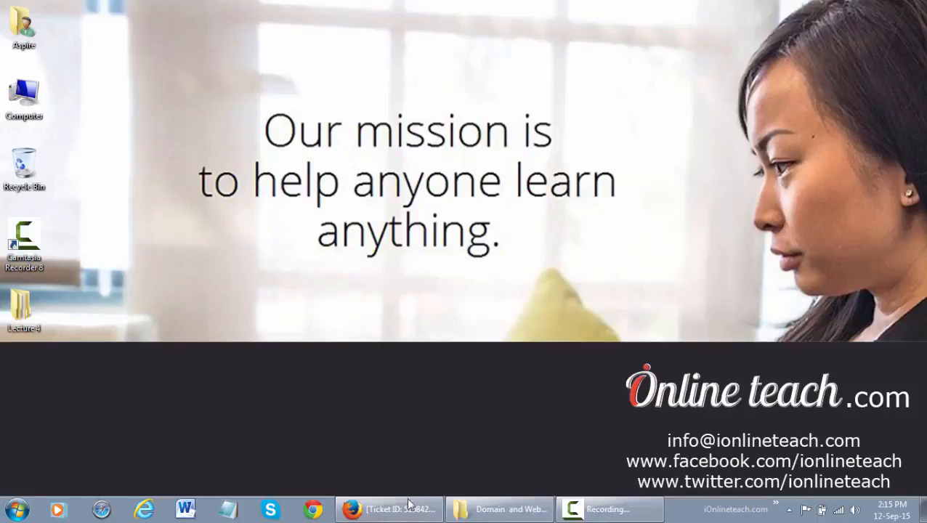
Step: Restore Firefox and switch to the 'Client Area - HosterPK' dashboard tab
key("alt+Tab")
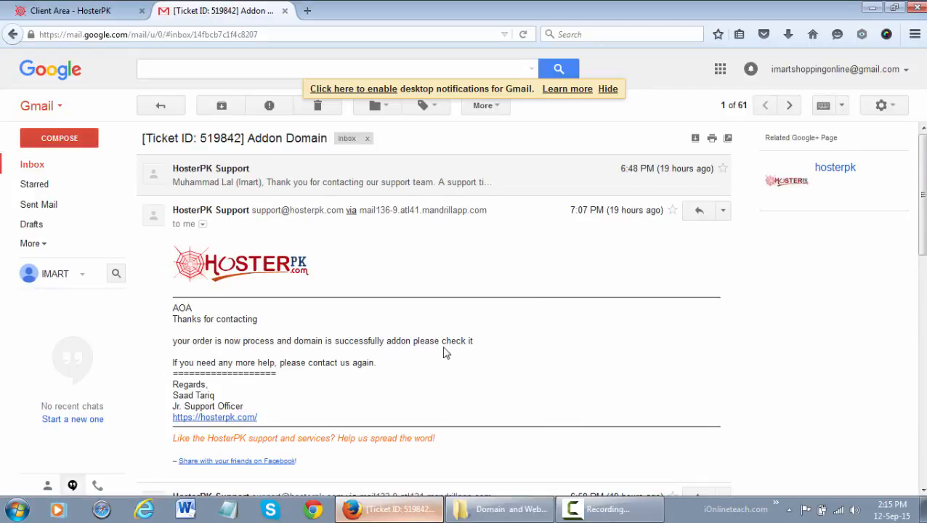
left_click(109, 11)
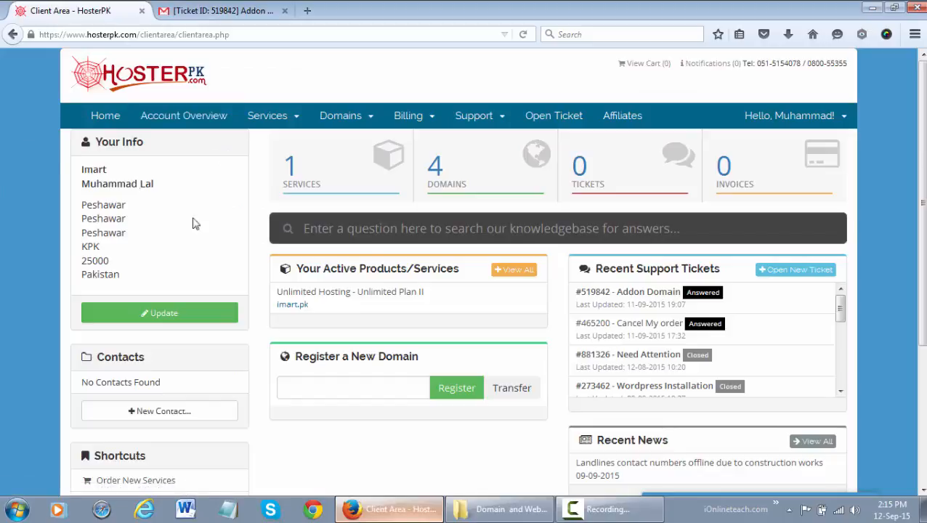
Step: Open the Domains list to confirm pakhelpingjobs.com is Active, then open a blank new tab
left_click(483, 179)
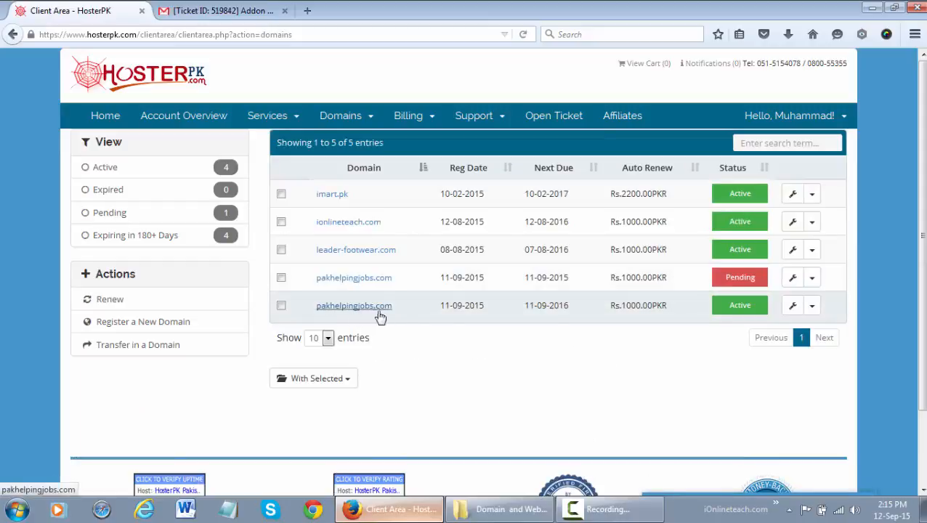
left_click(307, 11)
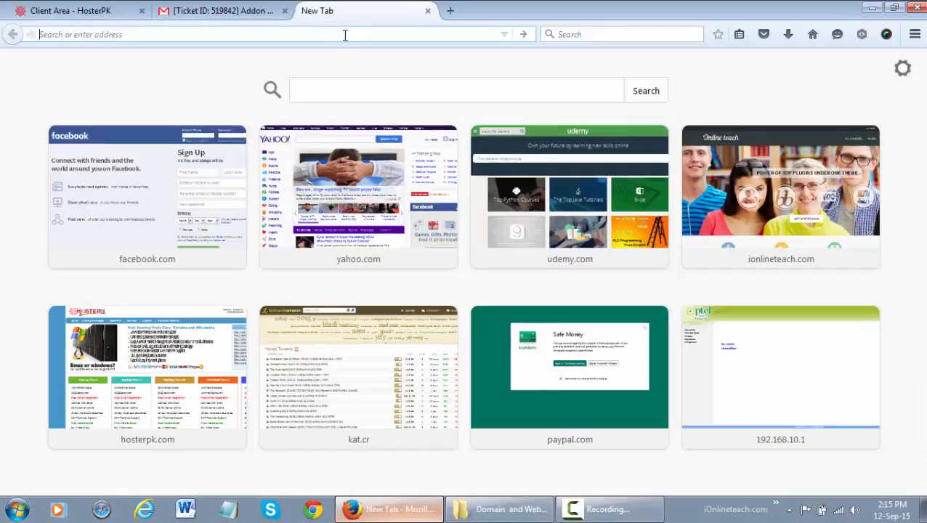
type("pakhelpingjobs.com/")
key("Right")
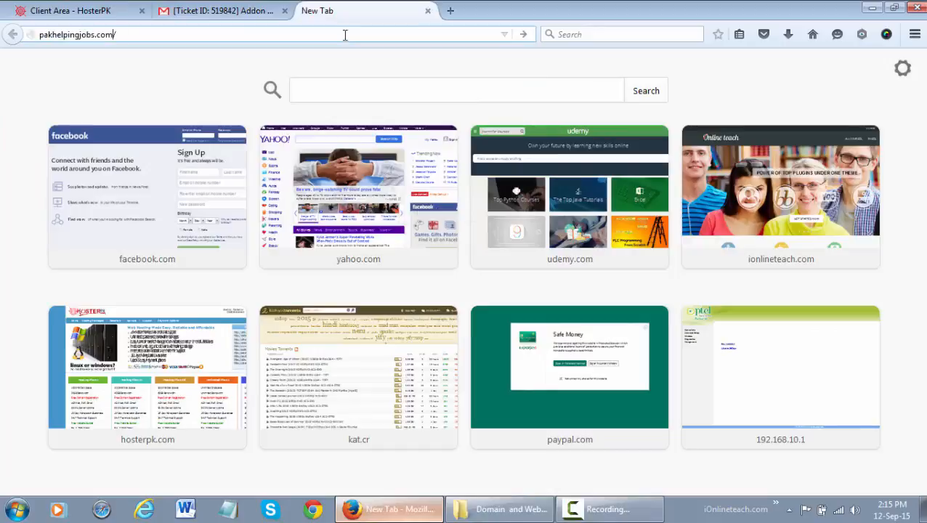
key("Home")
type("www.")
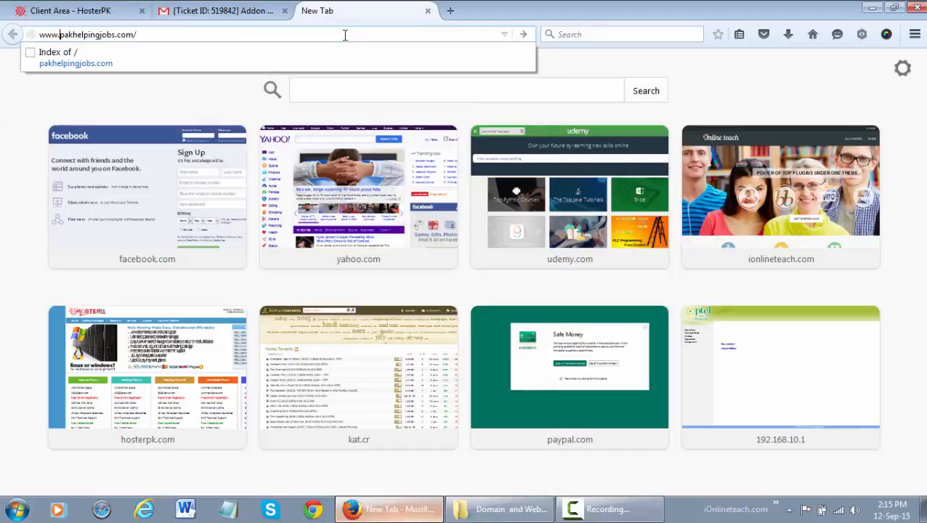
key("Right")
key("Right")
key("Right")
key("Right")
key("Right")
key("Right")
key("Right")
key("Right")
key("Right")
key("Right")
key("Right")
key("Right")
key("Right")
key("Right")
key("Right")
key("Right")
key("Right")
key("Right")
key("Right")
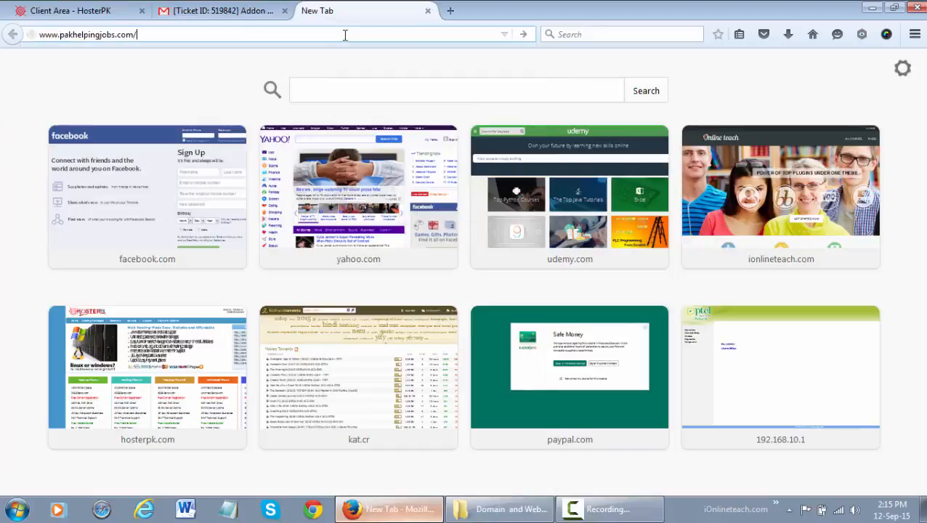
key("BackSpace")
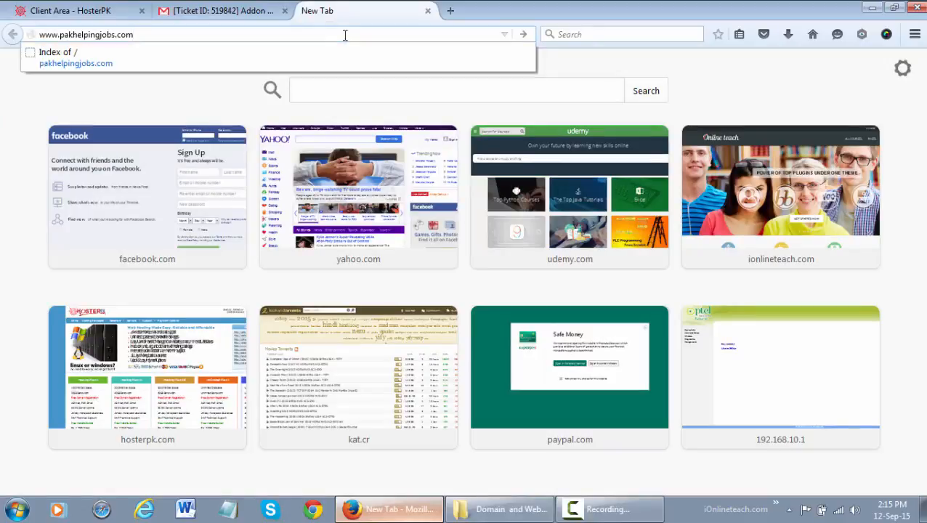
key("Return")
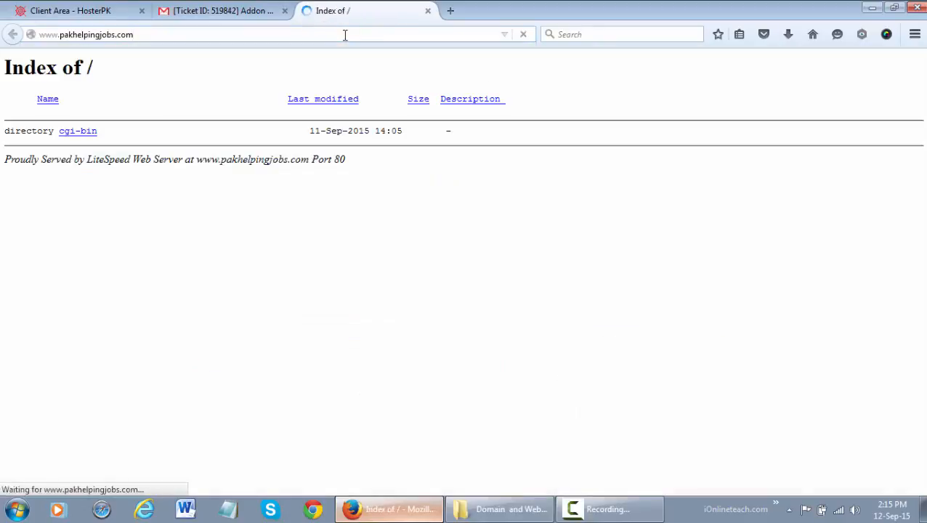